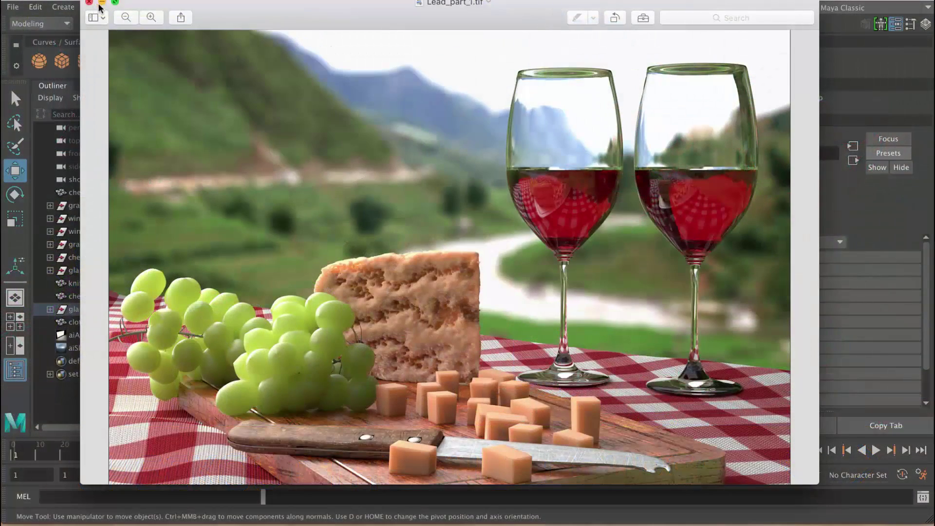
# Review the reference picnic render, focusing on the look of the two wine glasses.
pyautogui.click(102, 2)
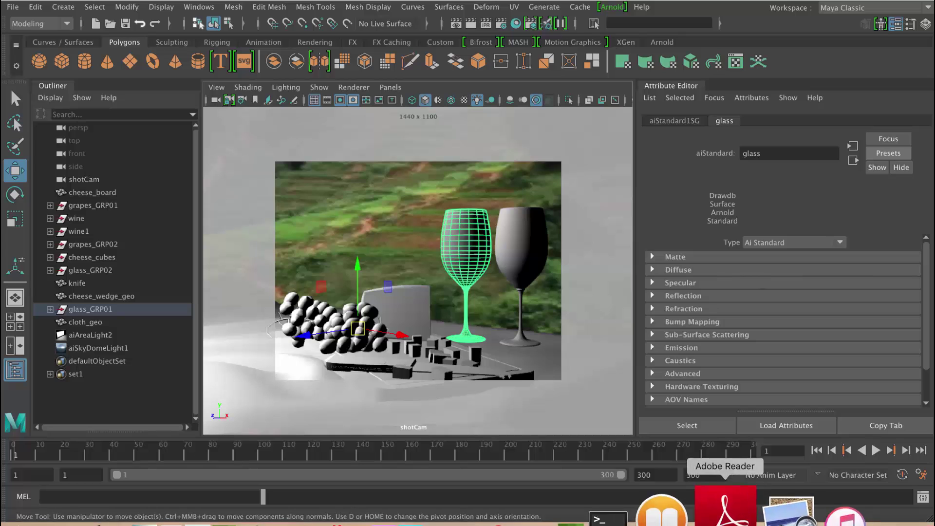
pyautogui.click(764, 515)
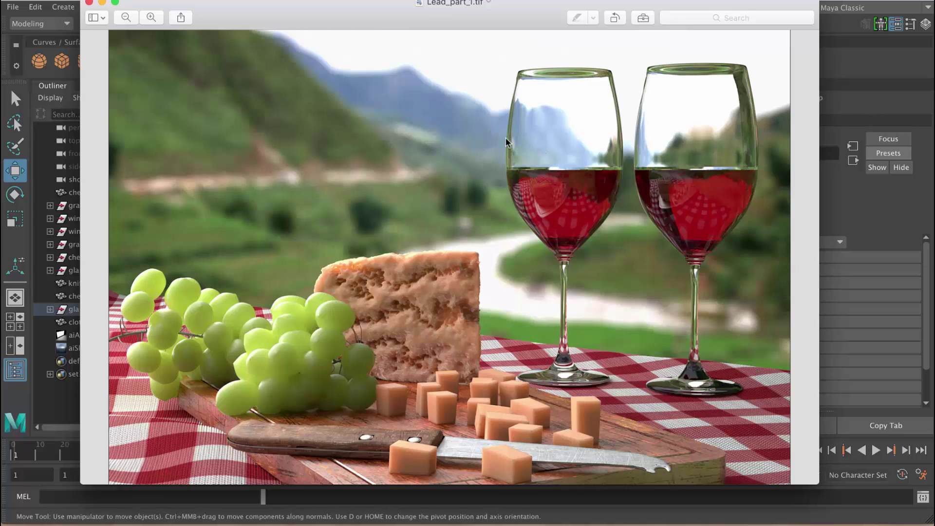
pyautogui.click(101, 3)
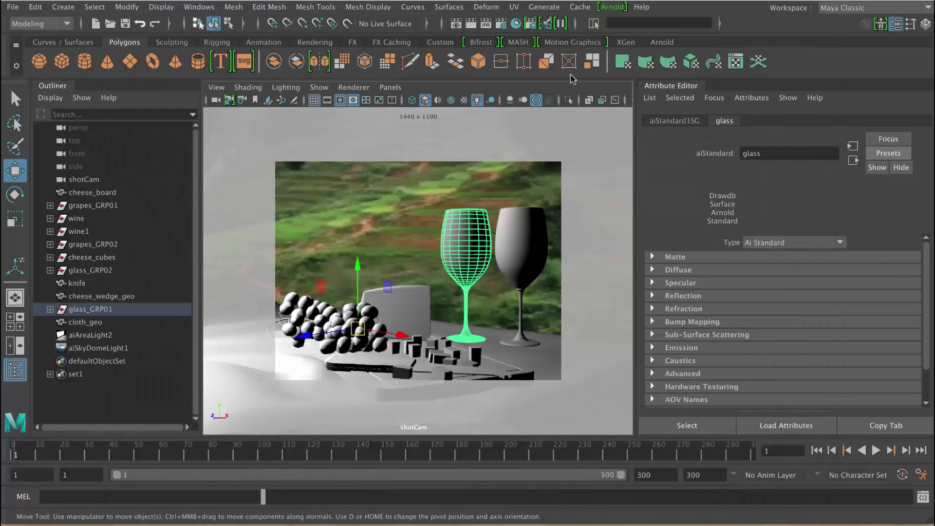
# Start an Arnold preview render through shotCam and set the glass shader's diffuse weight to 0.
pyautogui.click(612, 7)
pyautogui.moveTo(492, 76); pyautogui.dragTo(480, 98)
pyautogui.click(749, 271)
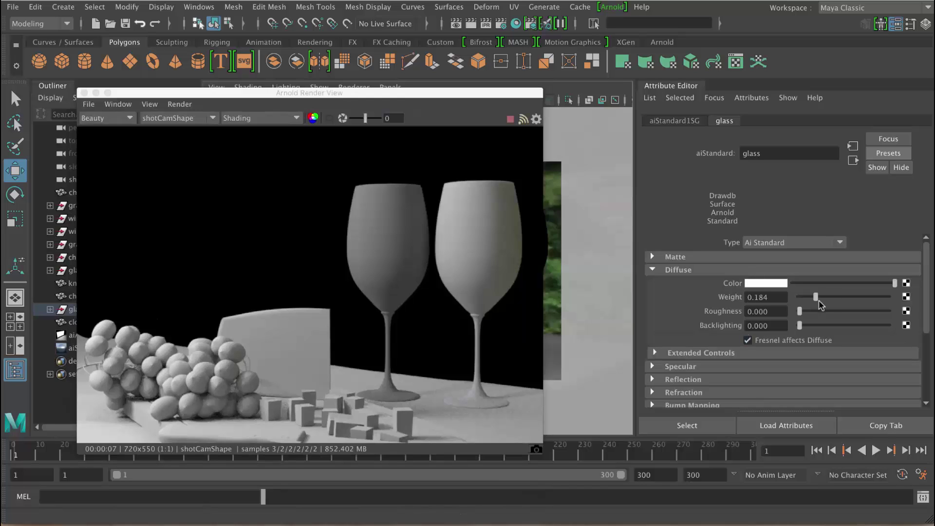
pyautogui.moveTo(816, 297); pyautogui.dragTo(785, 298)
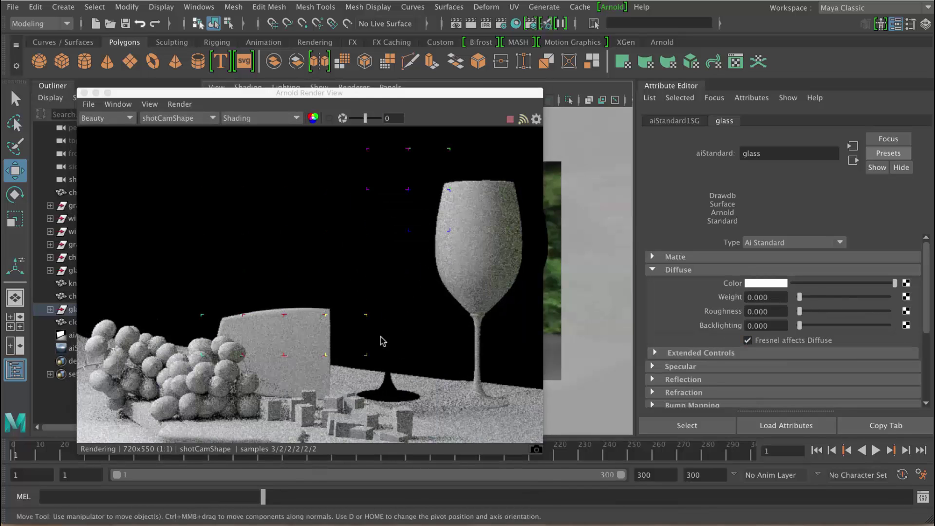
# Set the glass shader's reflection weight to 1.000 and enable Fresnel, keeping reflectance at normal at 0.000.
pyautogui.click(737, 270)
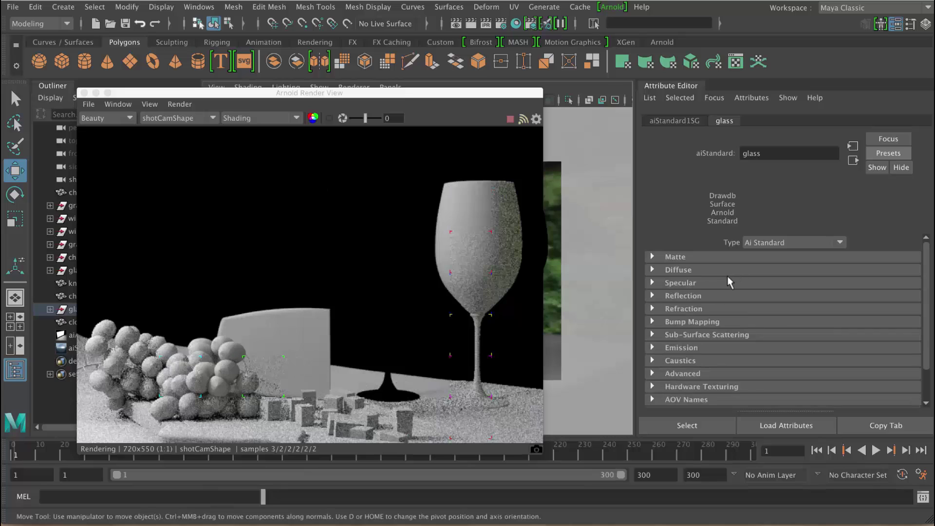
pyautogui.click(717, 295)
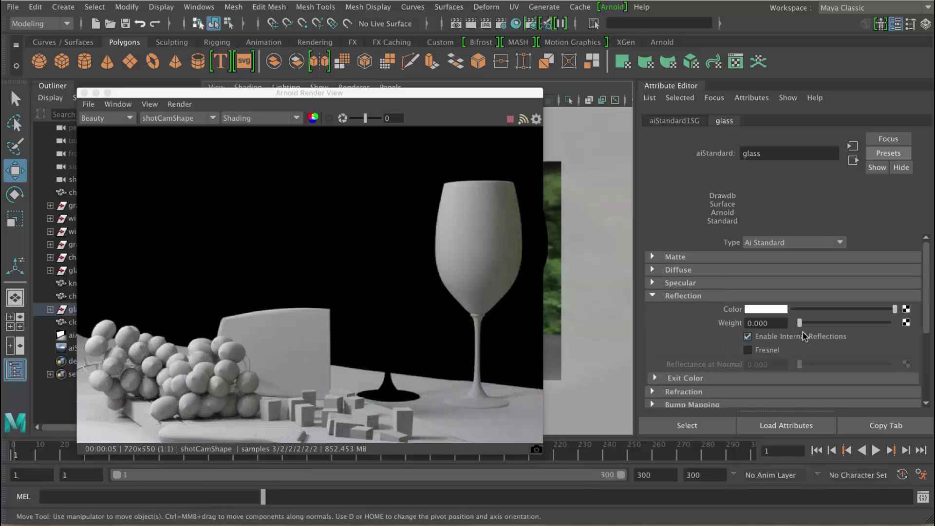
pyautogui.moveTo(800, 323); pyautogui.dragTo(891, 323)
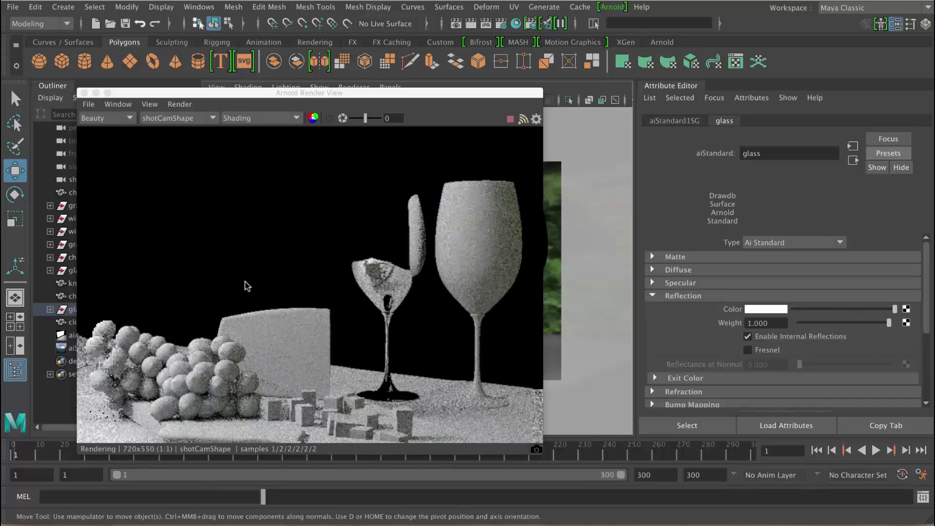
pyautogui.click(771, 352)
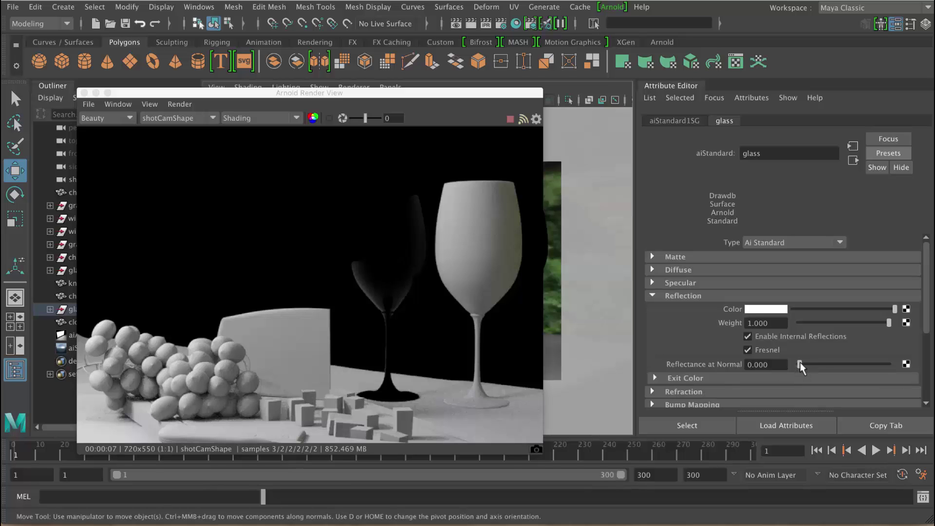
pyautogui.moveTo(800, 364); pyautogui.dragTo(789, 363)
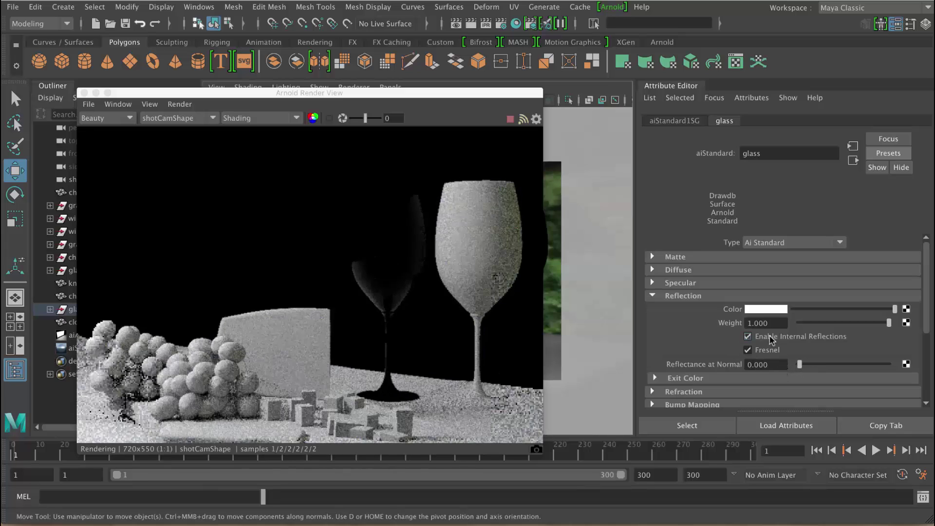
# Set the glass shader's refraction weight to 1.000.
pyautogui.click(682, 297)
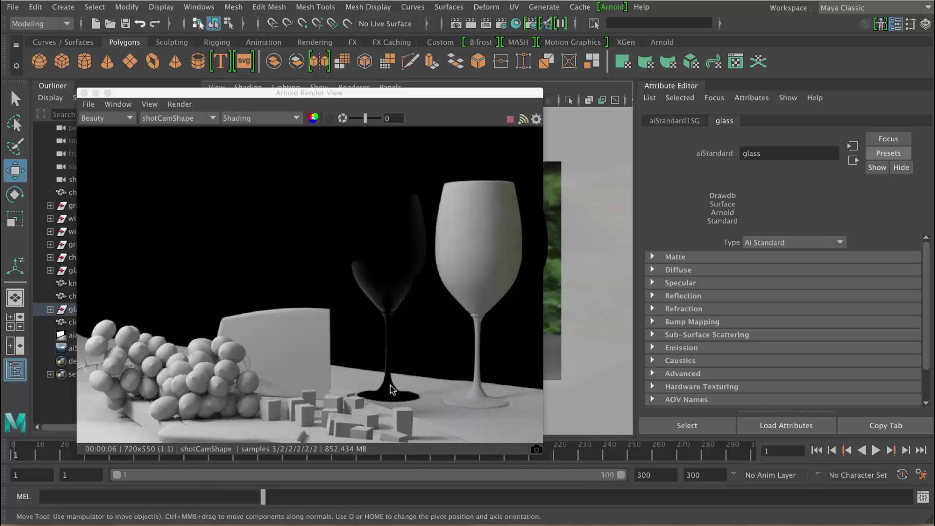
pyautogui.click(684, 309)
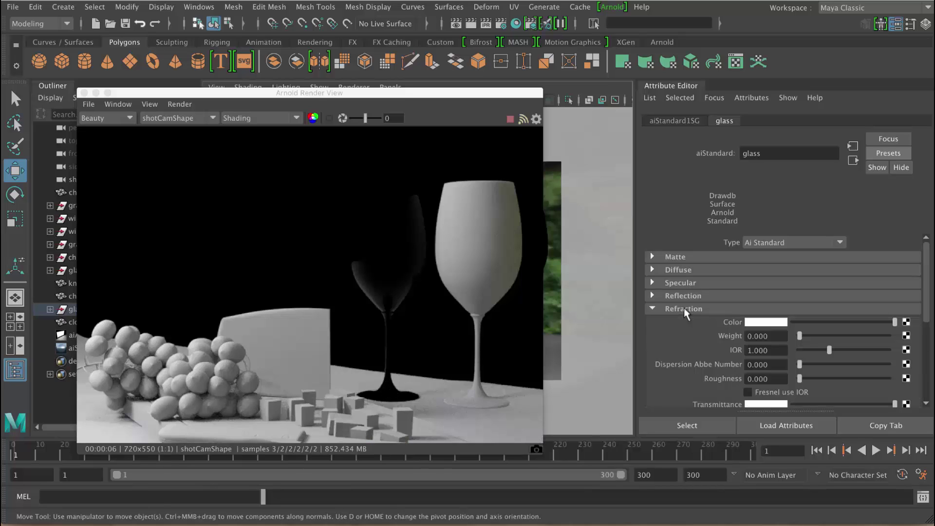
pyautogui.moveTo(800, 337); pyautogui.dragTo(890, 336)
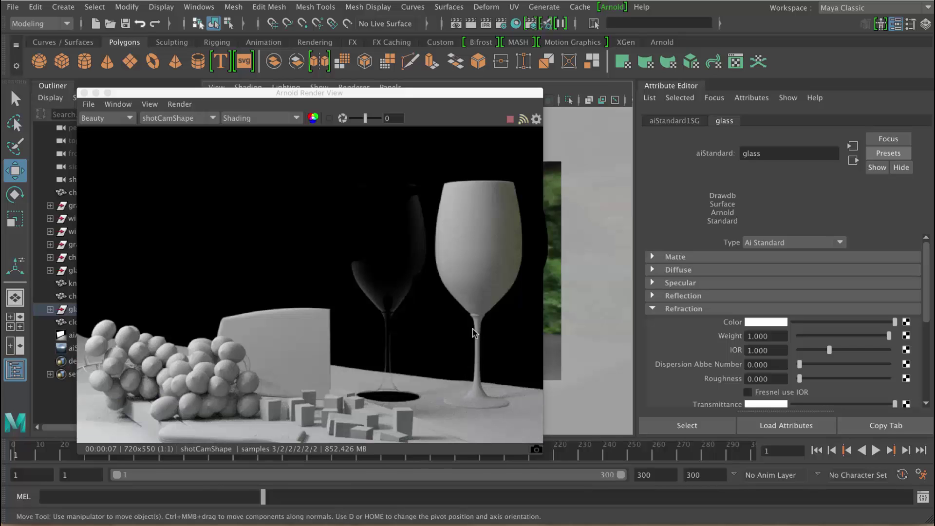
# Select the first wine glass mesh and turn off Opaque in its Arnold shape attributes.
pyautogui.moveTo(518, 99); pyautogui.dragTo(508, 284)
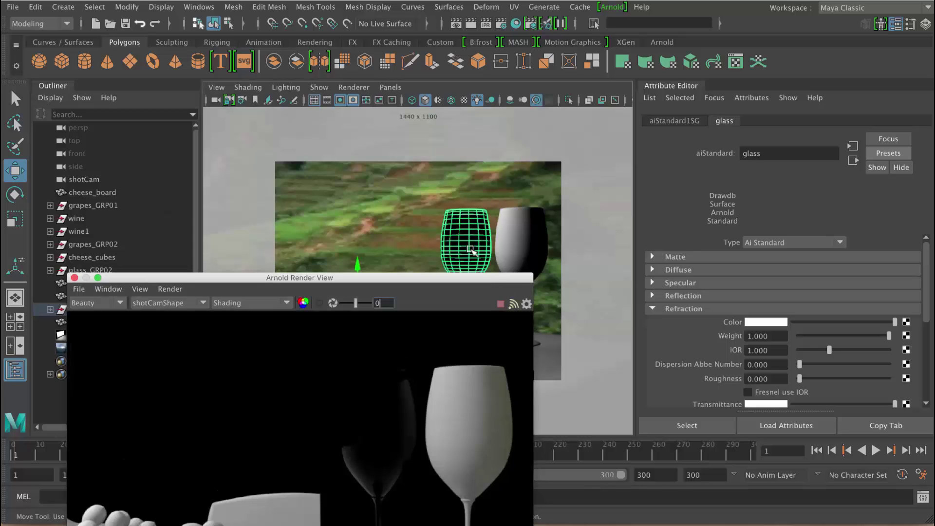
pyautogui.click(489, 201)
pyautogui.click(488, 201)
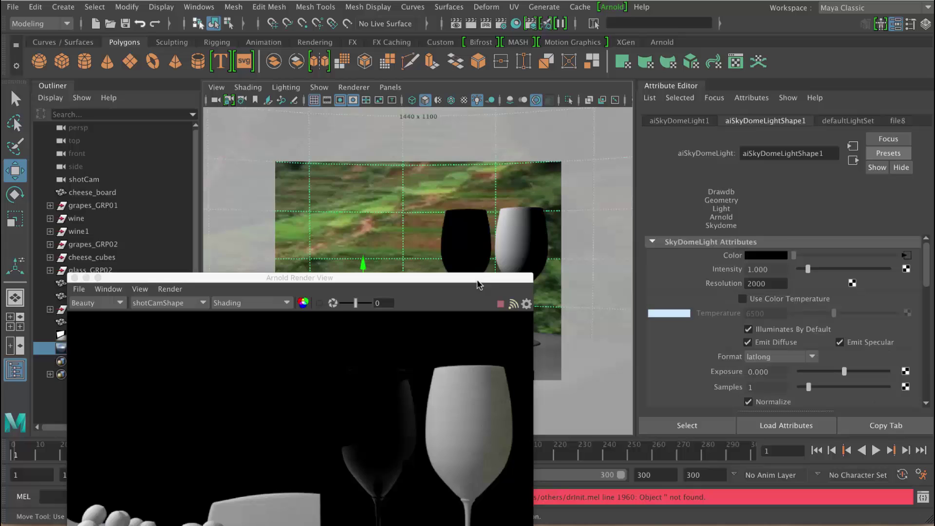
pyautogui.click(476, 235)
pyautogui.moveTo(480, 276); pyautogui.dragTo(510, 92)
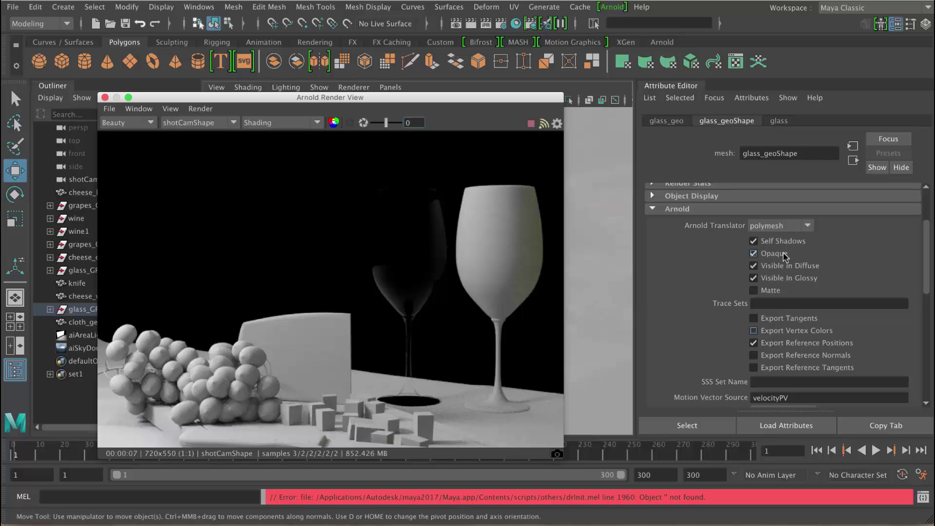
pyautogui.click(775, 254)
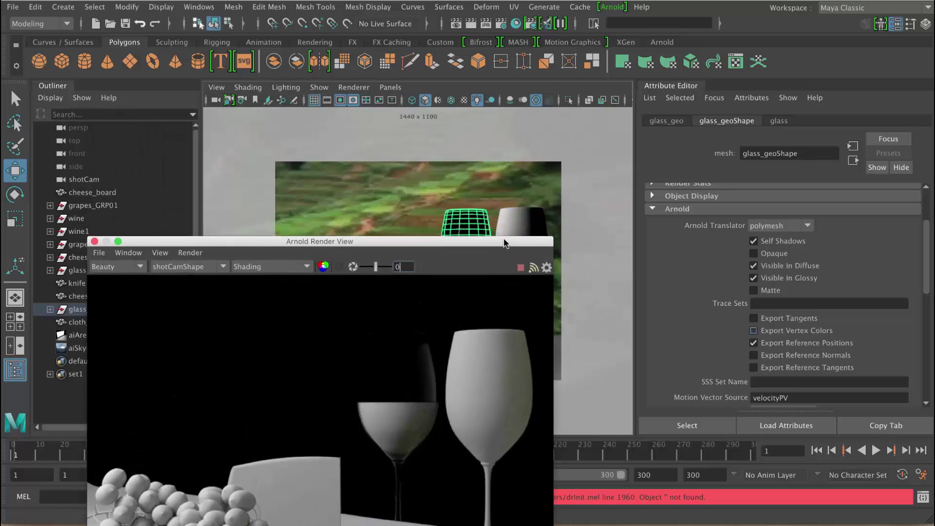
# Turn off Opaque for the second wine glass mesh and assign the existing glass shader to it.
pyautogui.click(753, 253)
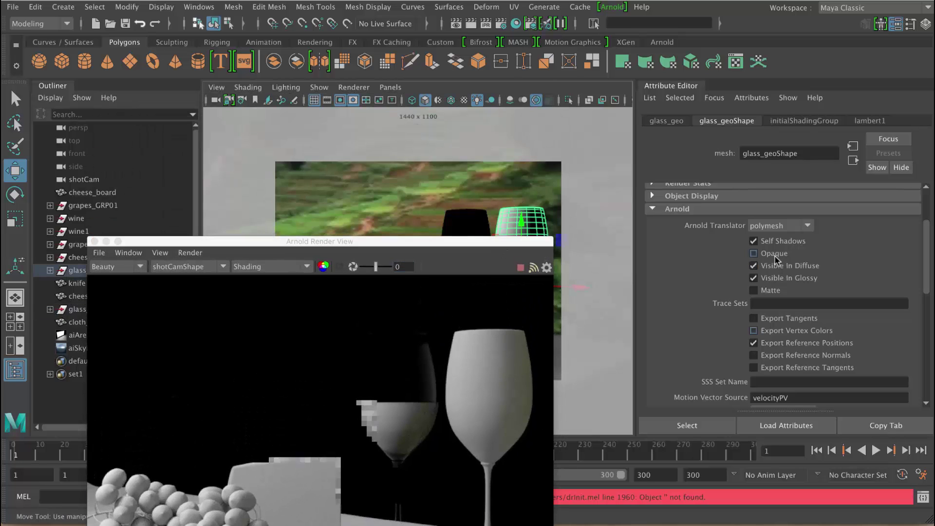
pyautogui.moveTo(524, 221); pyautogui.dragTo(608, 514, button='right')
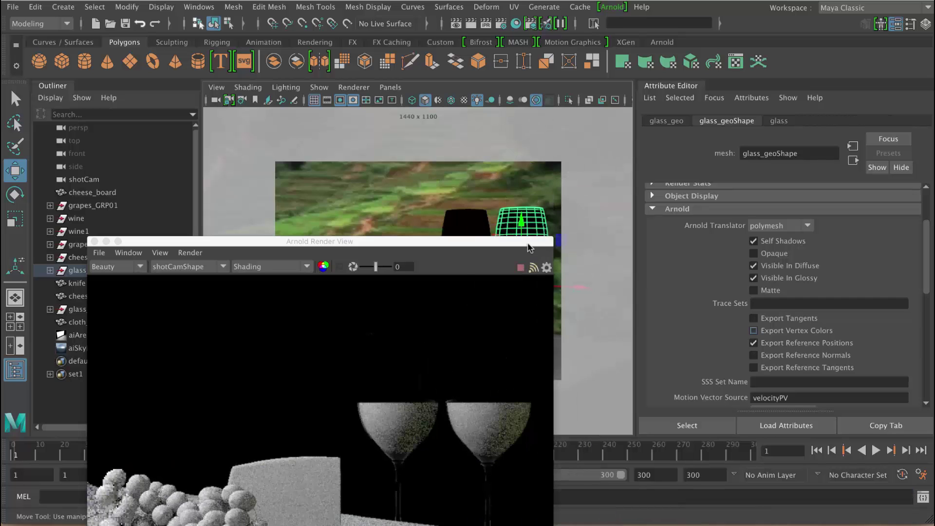
pyautogui.moveTo(533, 244); pyautogui.dragTo(577, 117)
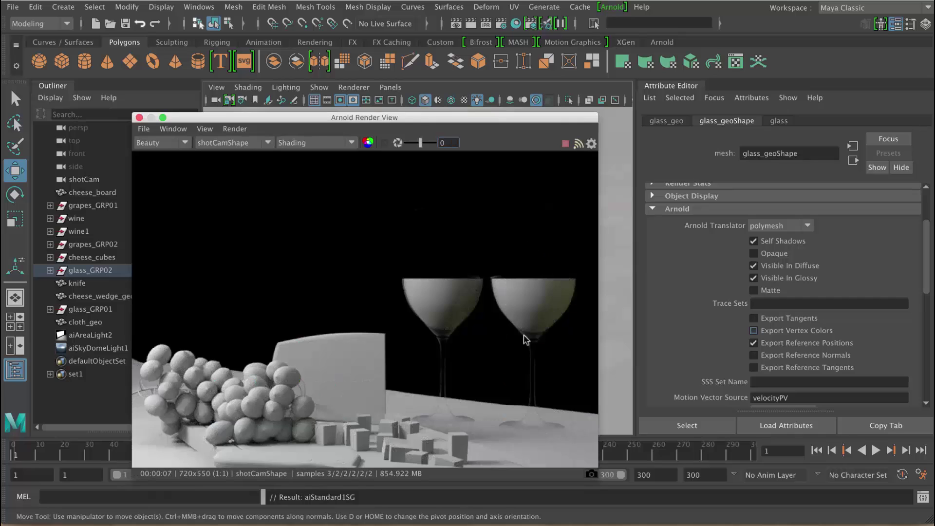
pyautogui.moveTo(560, 125); pyautogui.dragTo(522, 125)
# Set the glass shader's refraction IOR to 1.4 and enable Fresnel use IOR.
pyautogui.click(784, 122)
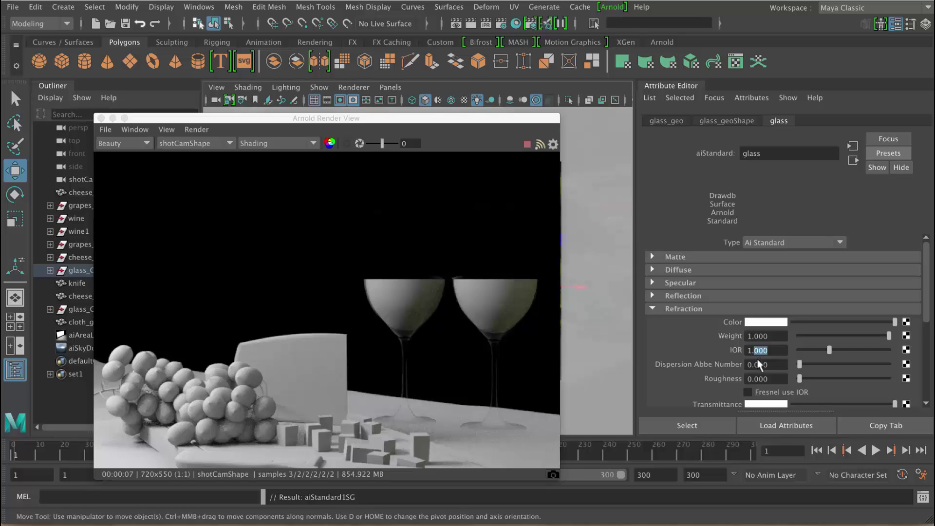
pyautogui.write('4')
pyautogui.press('Return')
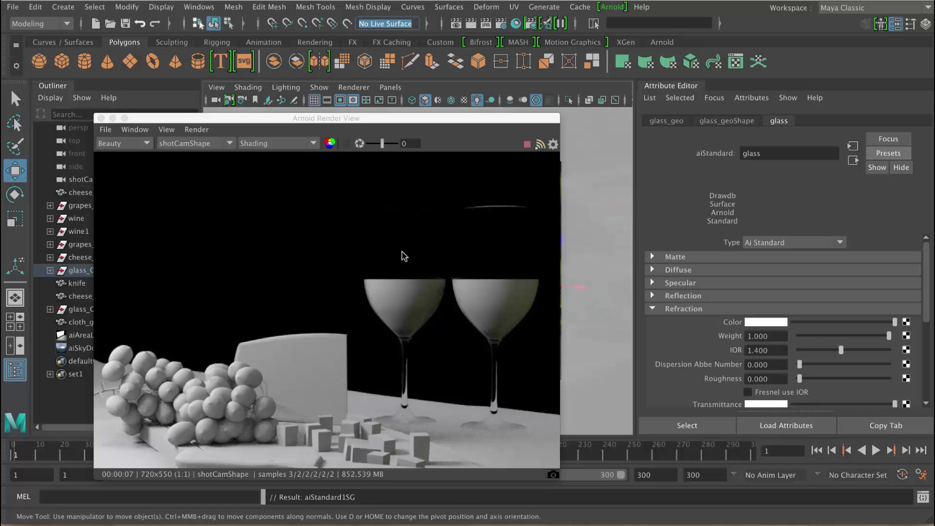
pyautogui.click(780, 393)
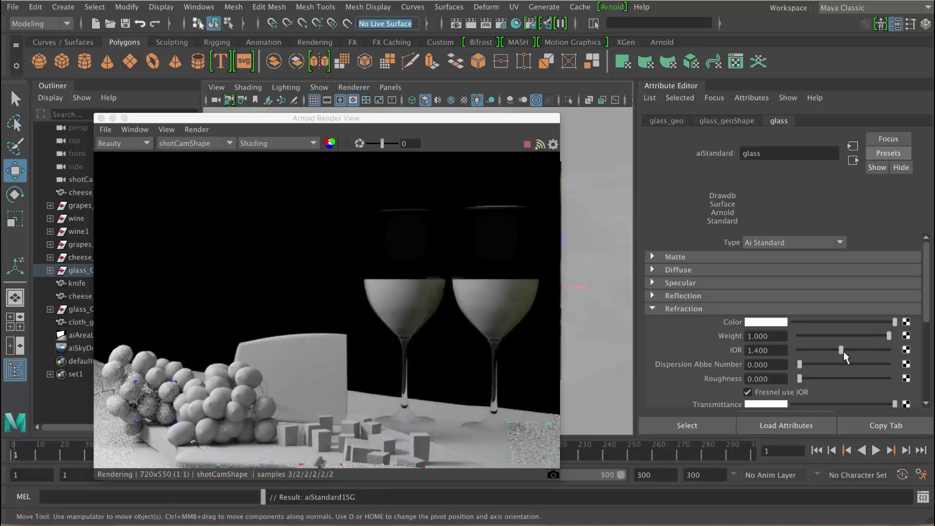
# Try a glass IOR of 3.000, lower it to 1.434, and show the reflection settings together with the refraction ones.
pyautogui.moveTo(843, 351); pyautogui.dragTo(932, 367)
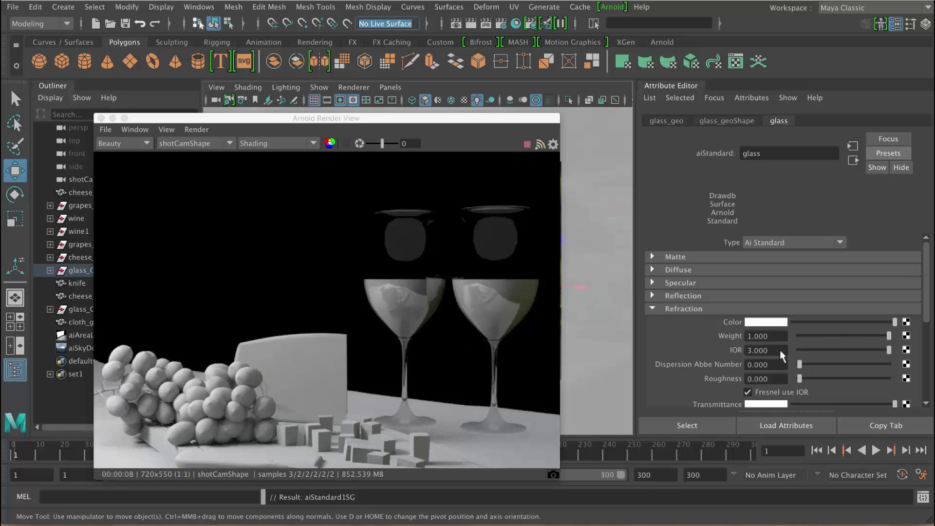
pyautogui.moveTo(827, 350); pyautogui.dragTo(841, 350)
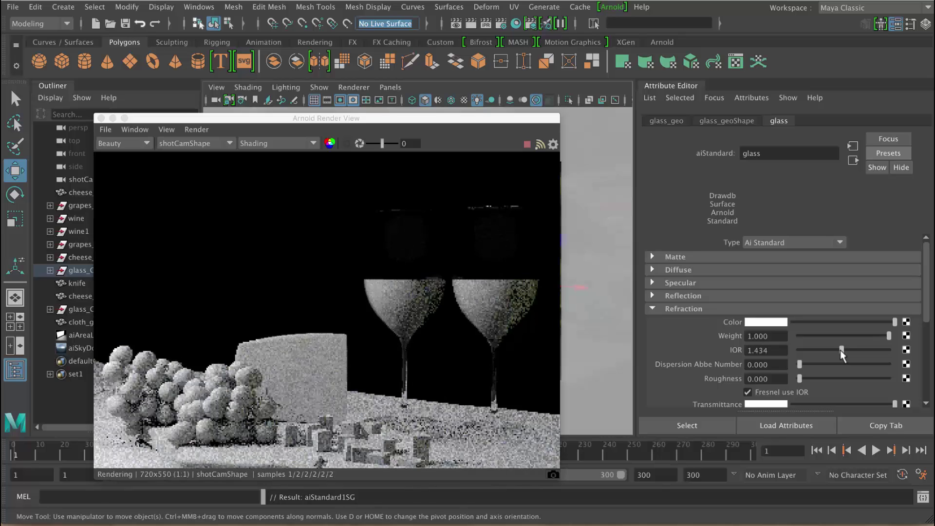
pyautogui.click(703, 295)
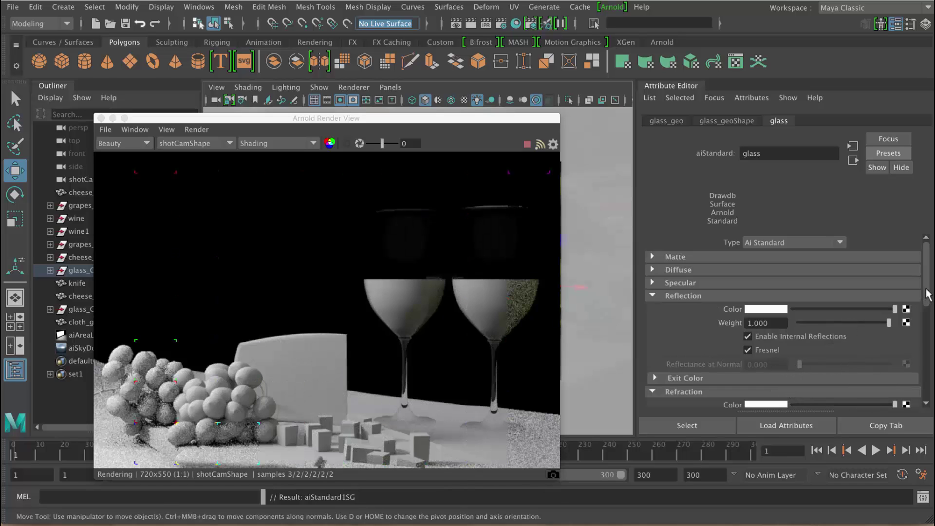
pyautogui.moveTo(927, 291); pyautogui.dragTo(928, 319)
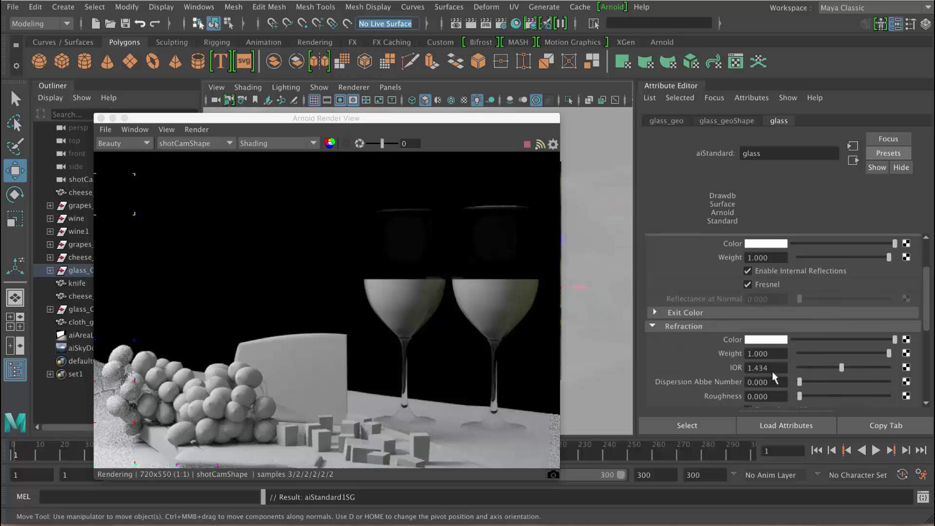
pyautogui.scroll(-2, 863, 349)
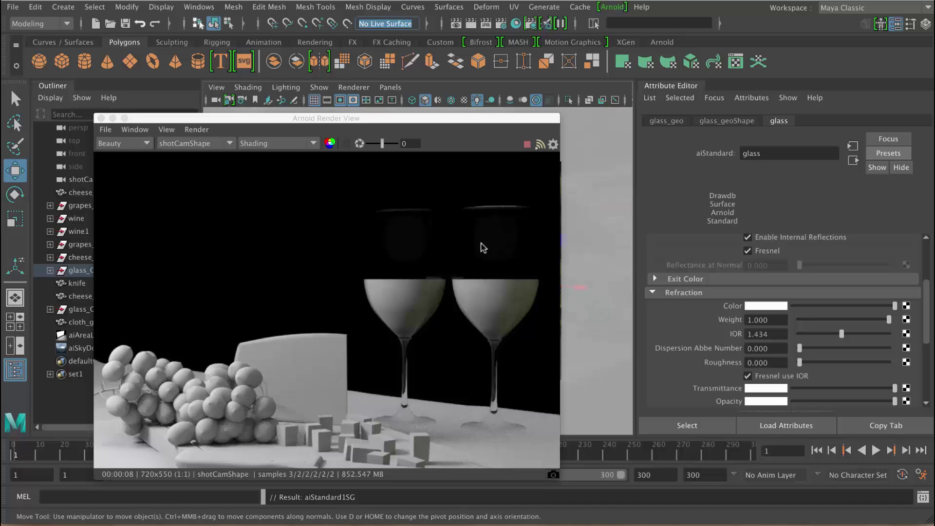
# Check how the wine meets the glass in the reference render.
pyautogui.click(750, 509)
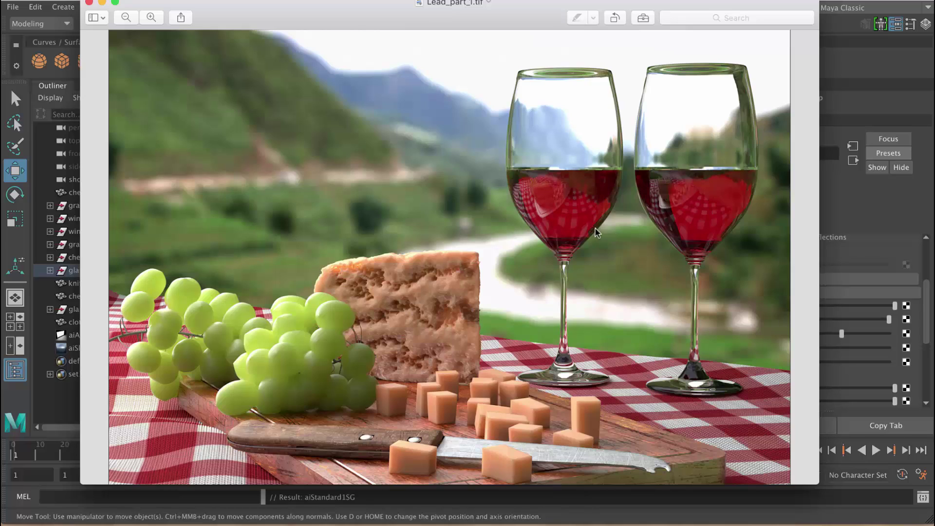
pyautogui.click(102, 3)
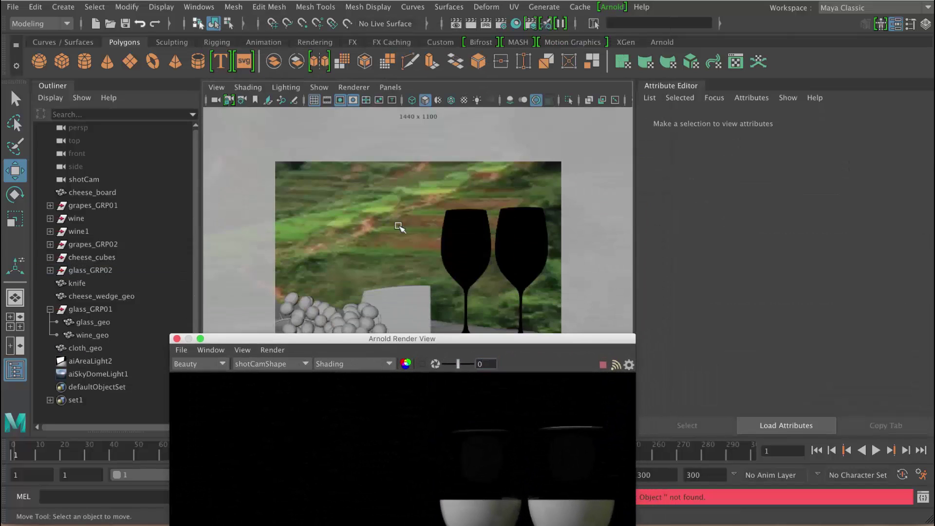
# Show the viewport with the default material and move the first glass's glass_geo up and left, off its wine geometry.
pyautogui.click(437, 100)
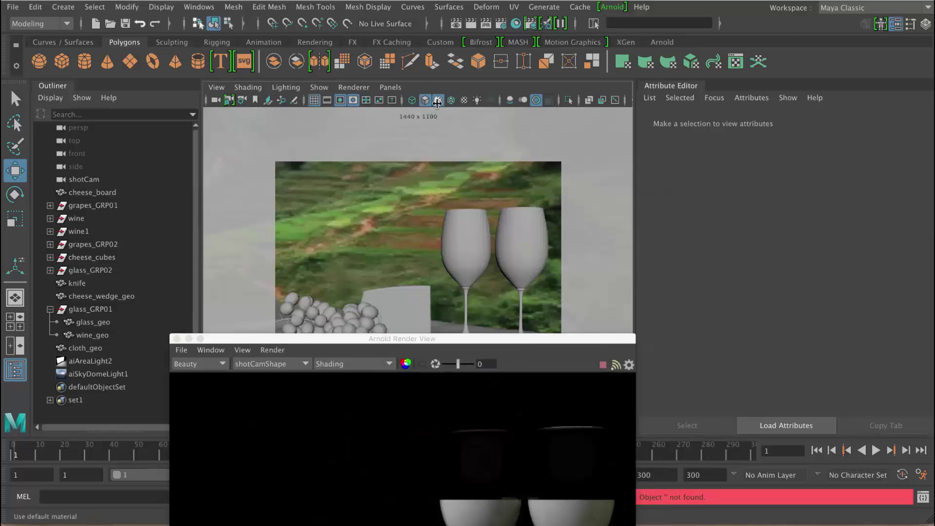
pyautogui.click(461, 224)
pyautogui.moveTo(368, 332); pyautogui.dragTo(338, 300)
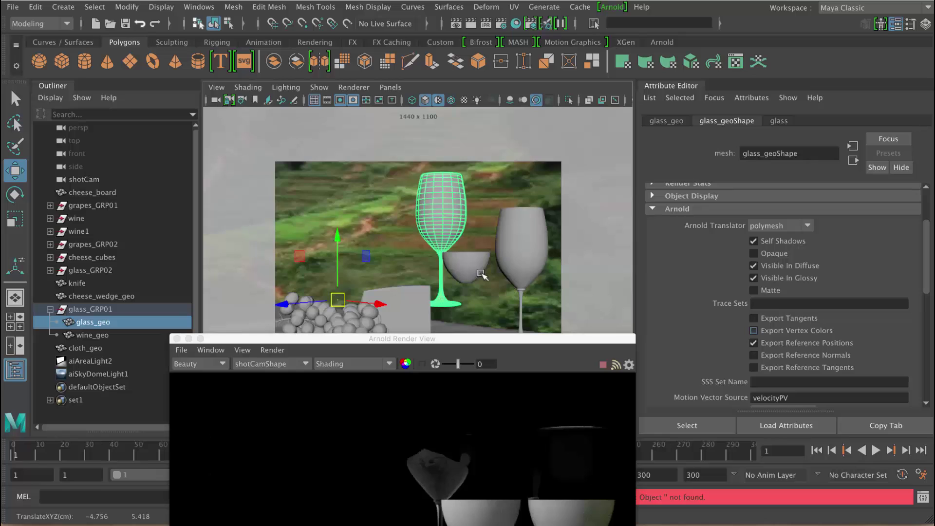
# Switch the viewport to the persp camera and examine the wine volume separated from the first glass.
pyautogui.press('space')
pyautogui.click(494, 264)
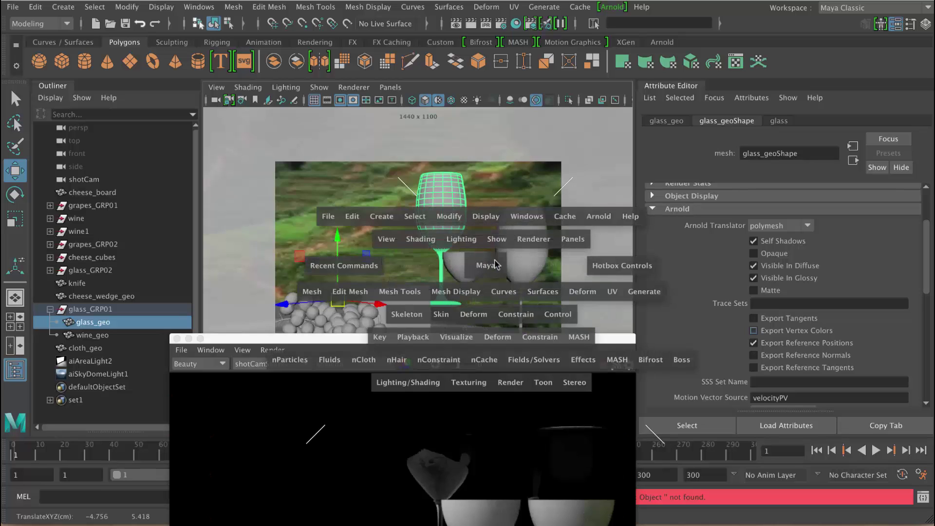
pyautogui.click(390, 87)
pyautogui.moveTo(438, 102)
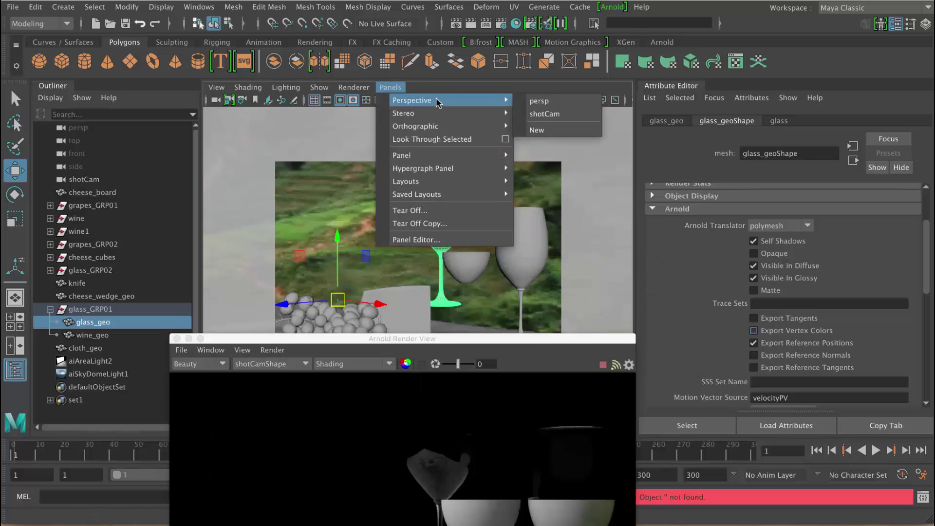
pyautogui.click(544, 113)
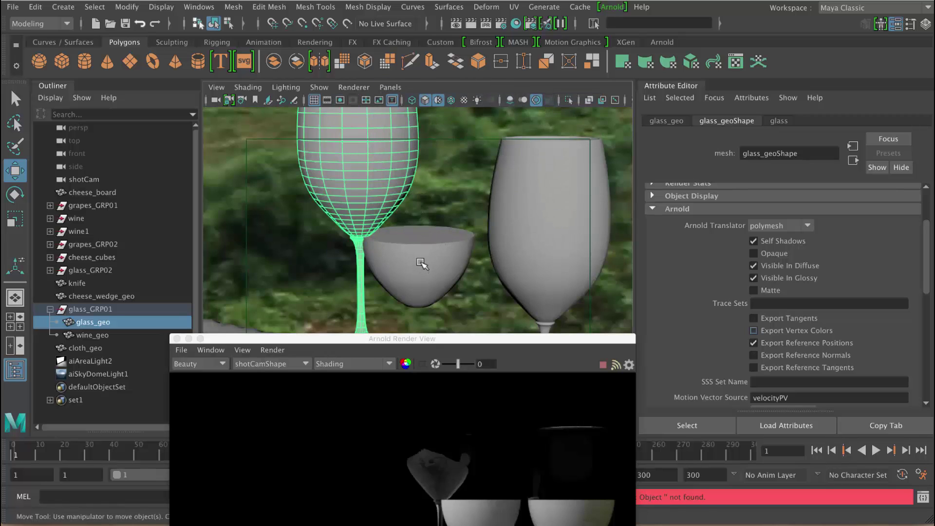
# Undo the move of the first glass's glass_geo and bring the full Arnold render back into sight.
pyautogui.hotkey('ctrl', 'z')
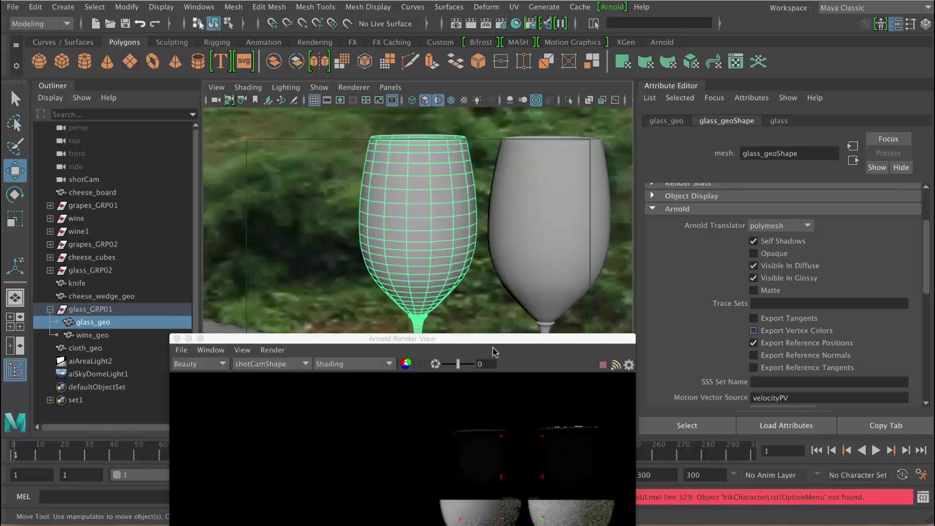
pyautogui.moveTo(507, 343); pyautogui.dragTo(432, 120)
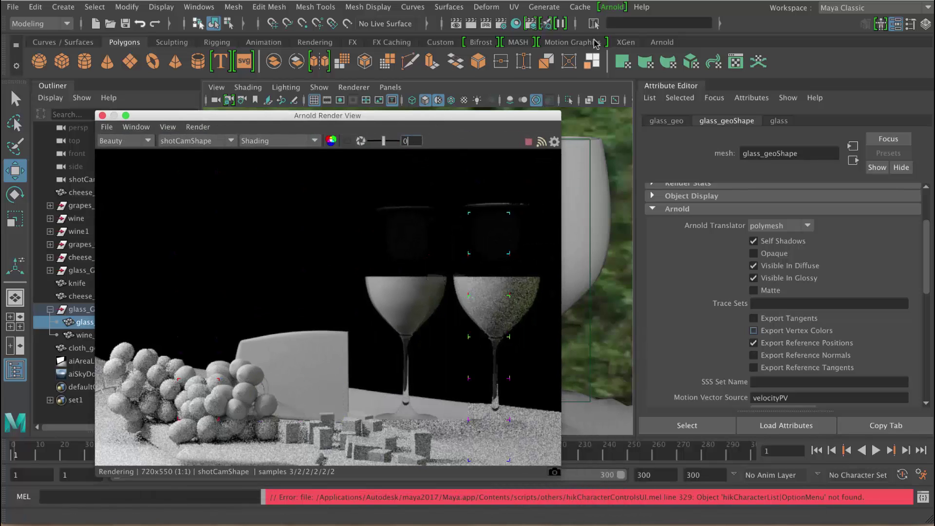
# Set the Arnold refraction ray depth to 6 in the render settings.
pyautogui.click(501, 24)
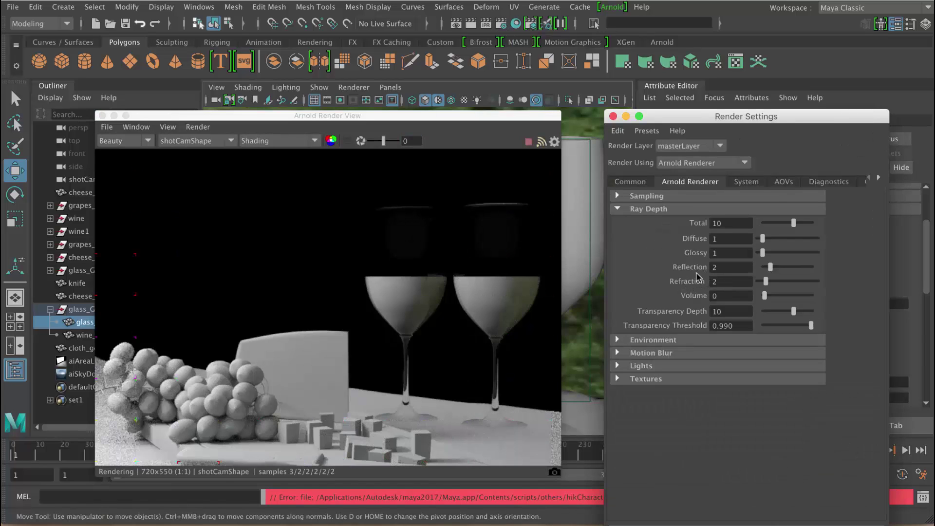
pyautogui.click(658, 209)
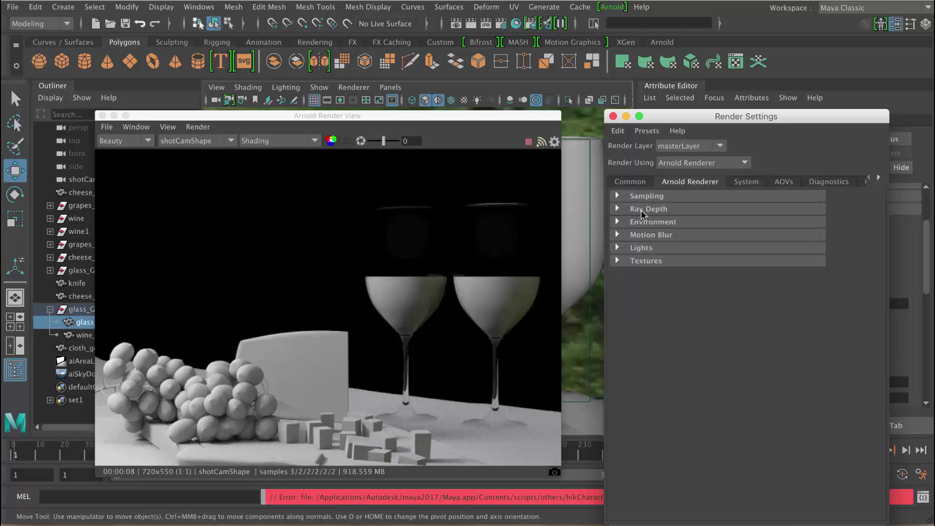
pyautogui.click(664, 211)
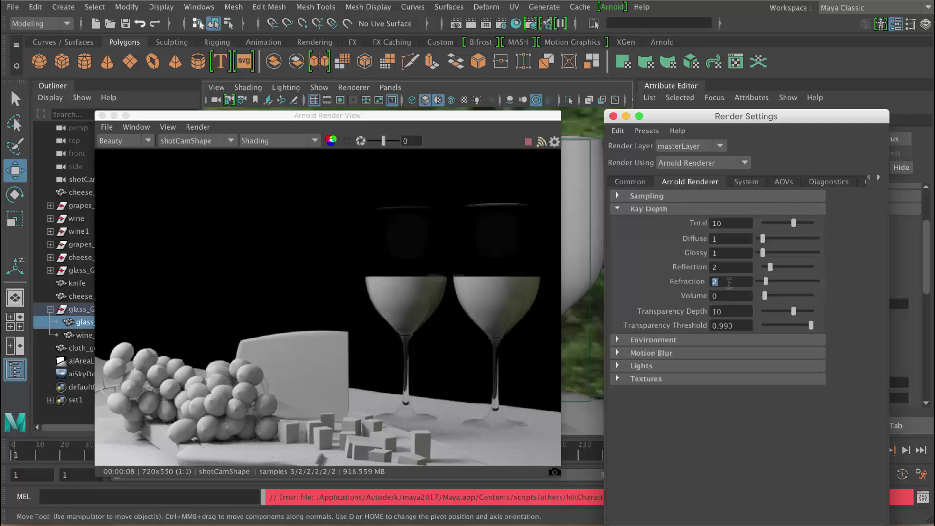
pyautogui.write('6')
pyautogui.press('Tab')
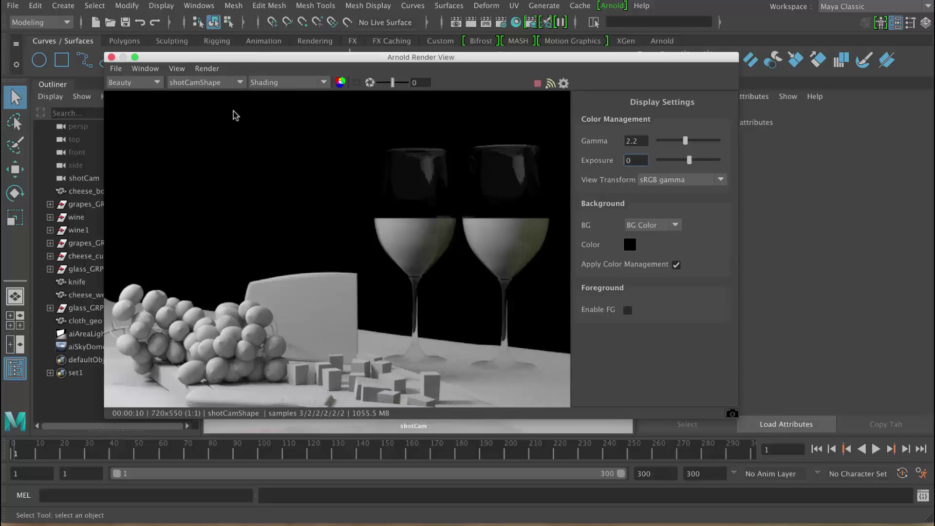
# Hide the render view's display settings and move the render window aside to uncover the glasses in the viewport.
pyautogui.moveTo(162, 64); pyautogui.dragTo(3, 56)
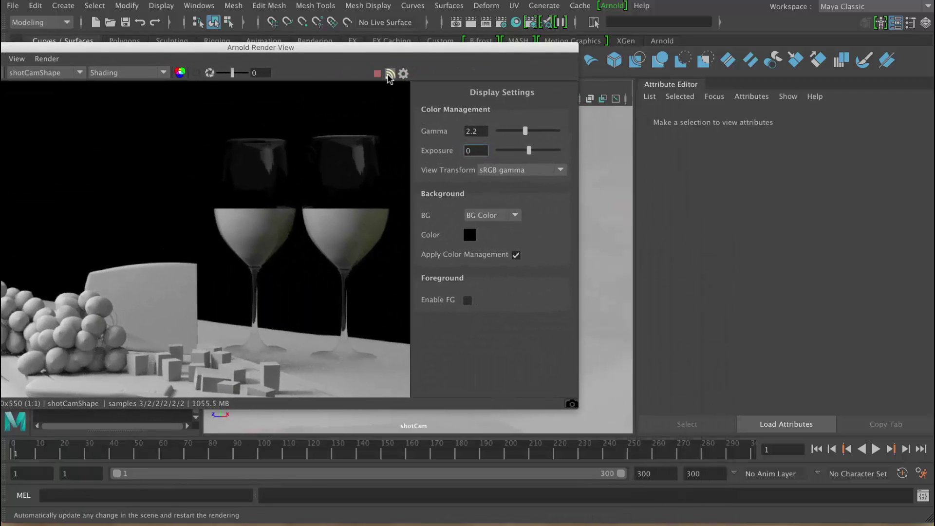
pyautogui.click(404, 74)
pyautogui.moveTo(380, 47); pyautogui.dragTo(366, 49)
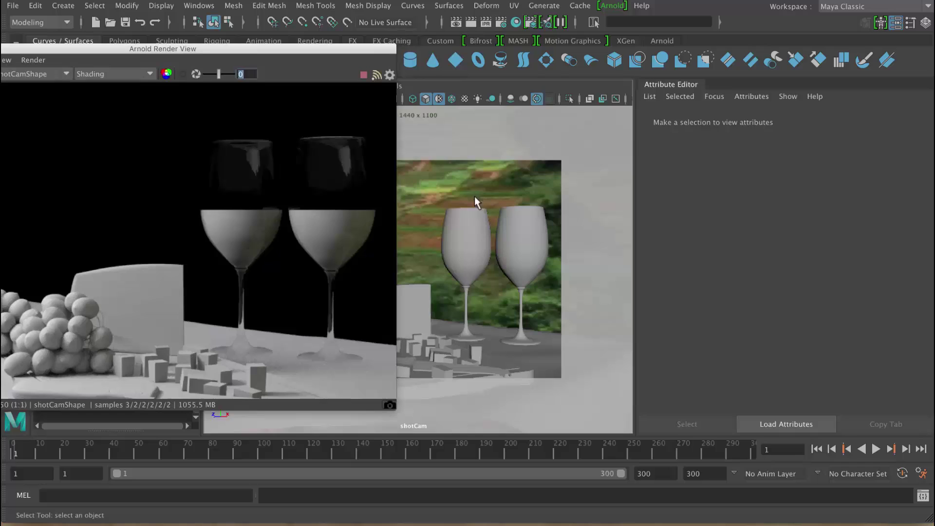
# Switch to hierarchy selection and raise the first glass group, glass_GRP01, to a Translate Y of about 0.105.
pyautogui.click(197, 23)
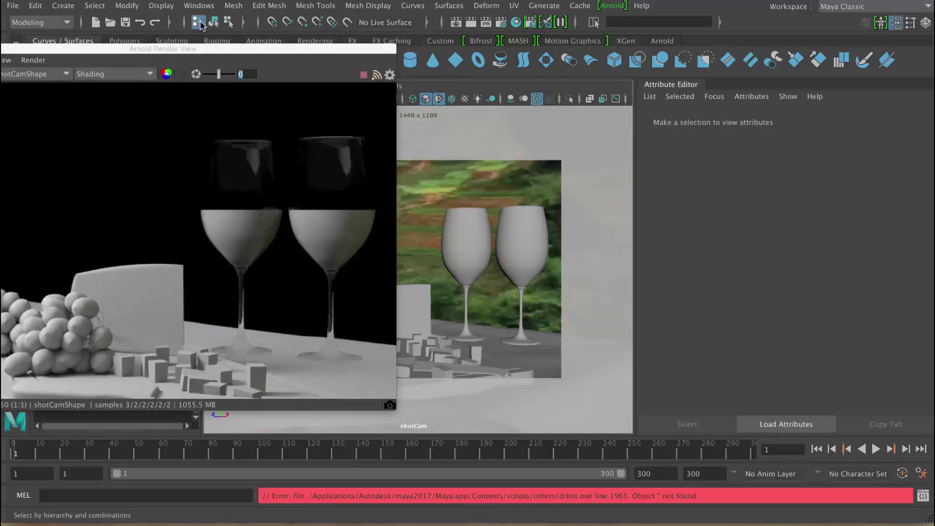
pyautogui.click(460, 253)
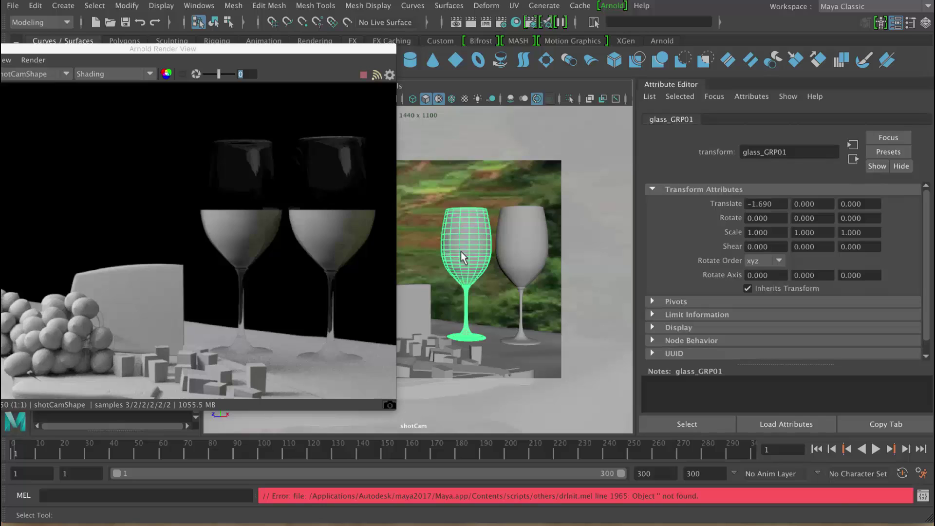
pyautogui.press('w')
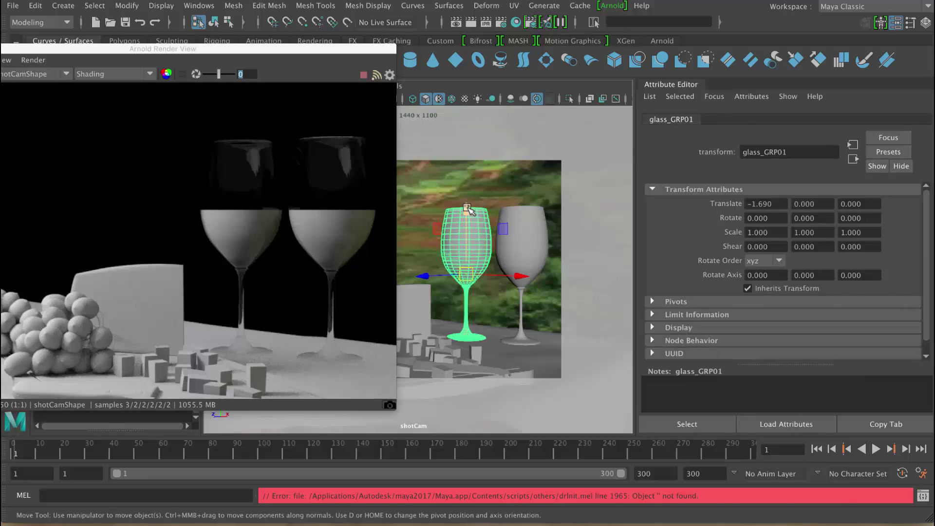
pyautogui.moveTo(467, 211); pyautogui.dragTo(467, 207)
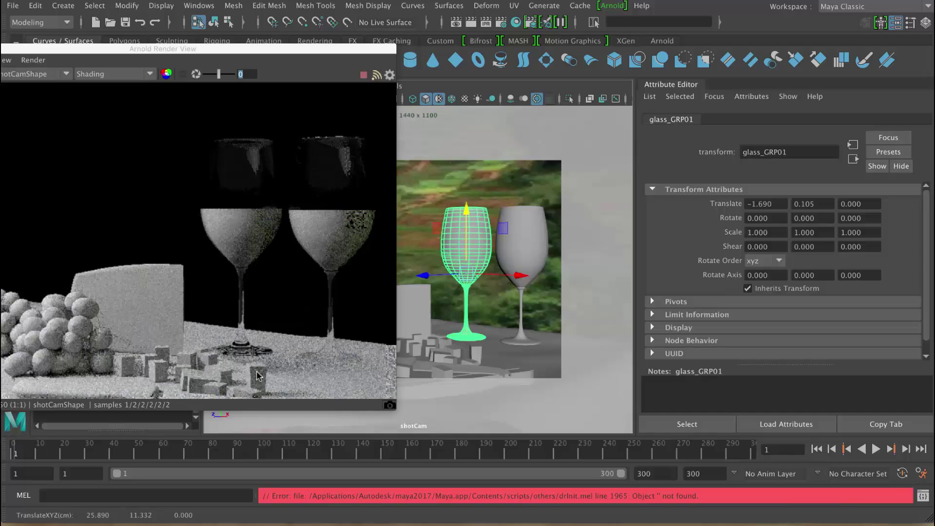
# Raise the second glass group, glass_GRP02, to a Translate Y of about 10.654, undoing a further lift to 11.058.
pyautogui.click(538, 248)
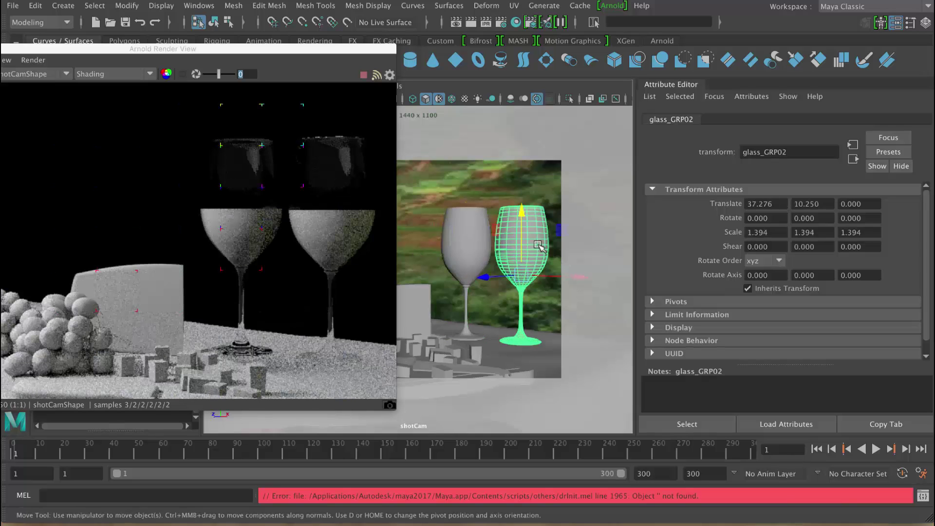
pyautogui.moveTo(523, 218); pyautogui.dragTo(523, 217)
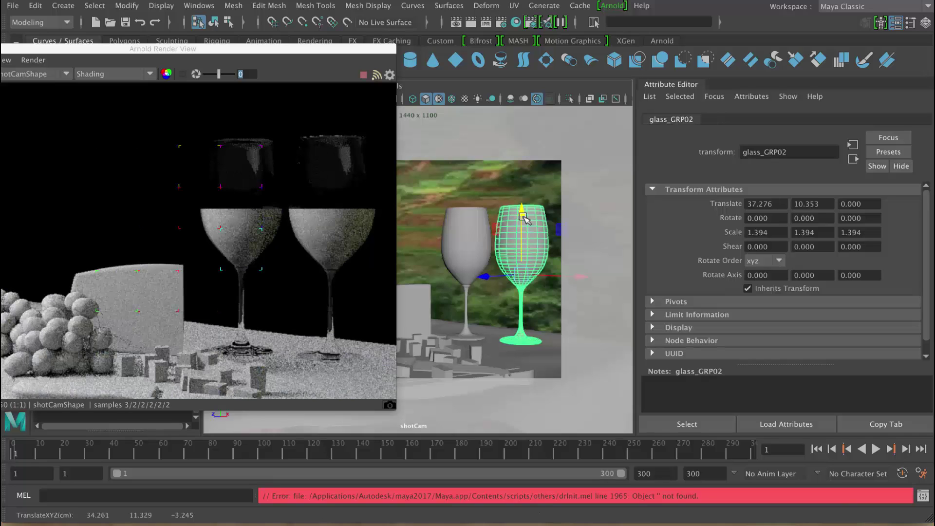
pyautogui.moveTo(523, 216); pyautogui.dragTo(522, 212)
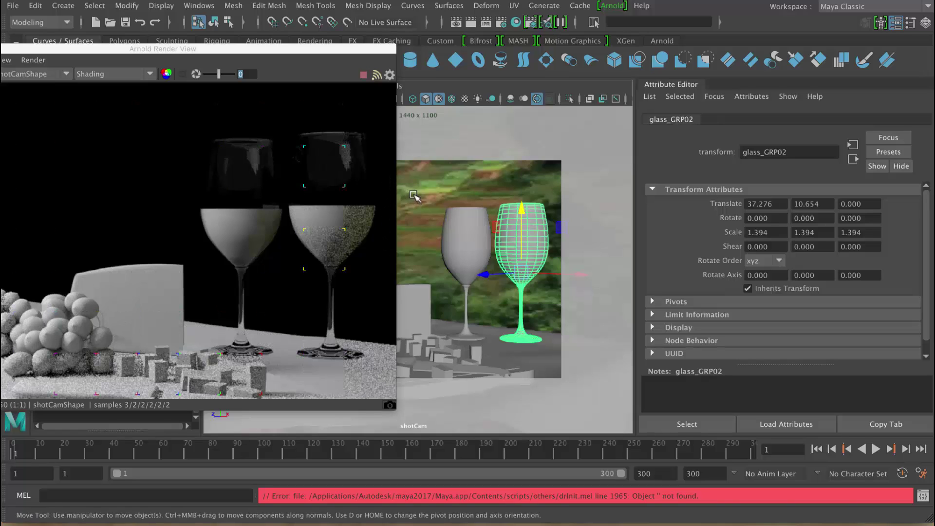
pyautogui.moveTo(520, 226); pyautogui.dragTo(520, 224)
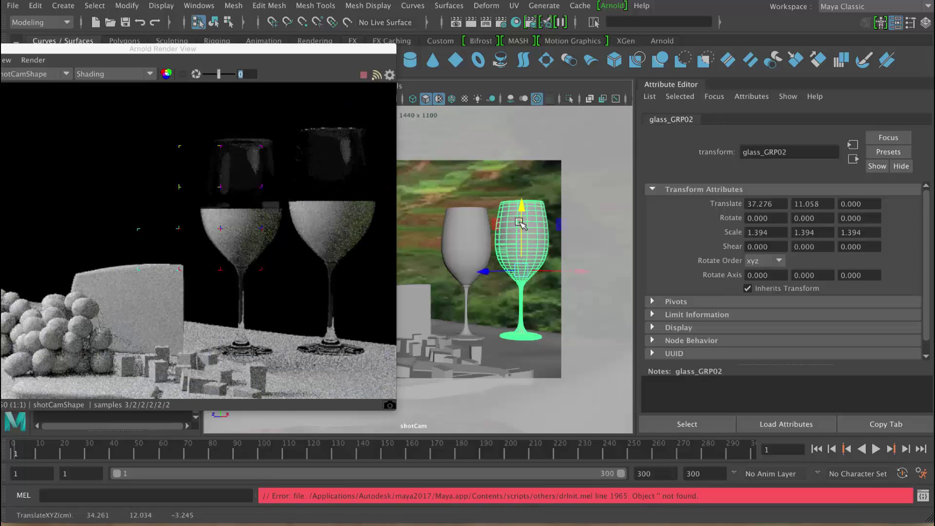
pyautogui.hotkey('ctrl', 'z')
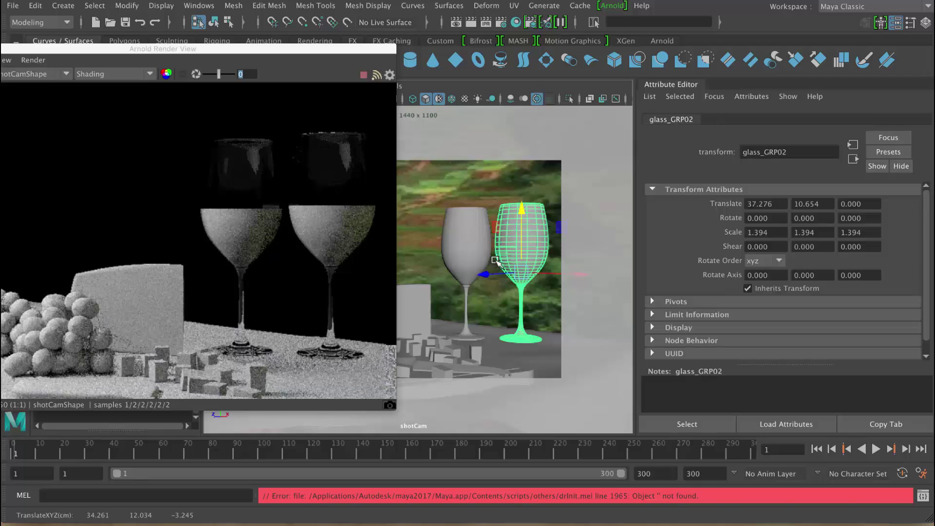
# Add background_low.jpg from the project's sourceimages/background folder as an image plane in the shotCam view.
pyautogui.click(336, 58)
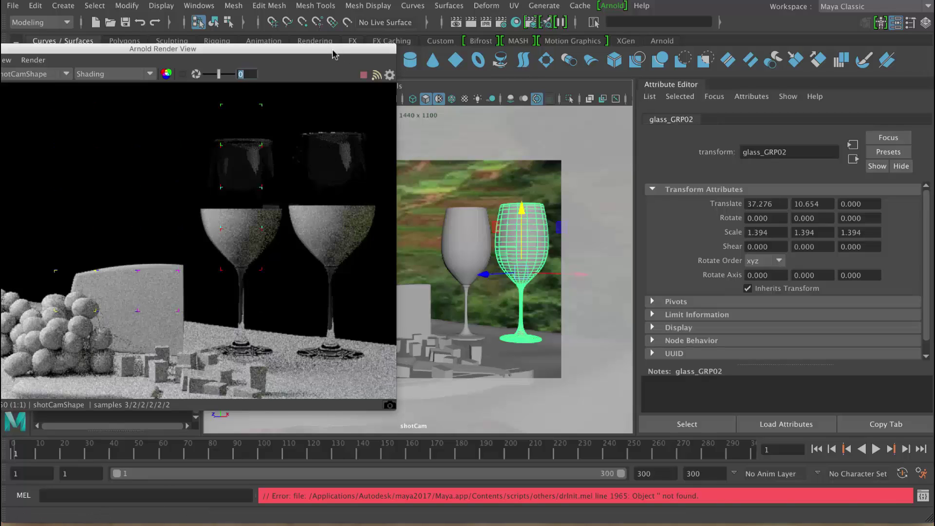
pyautogui.moveTo(335, 50); pyautogui.dragTo(624, 60)
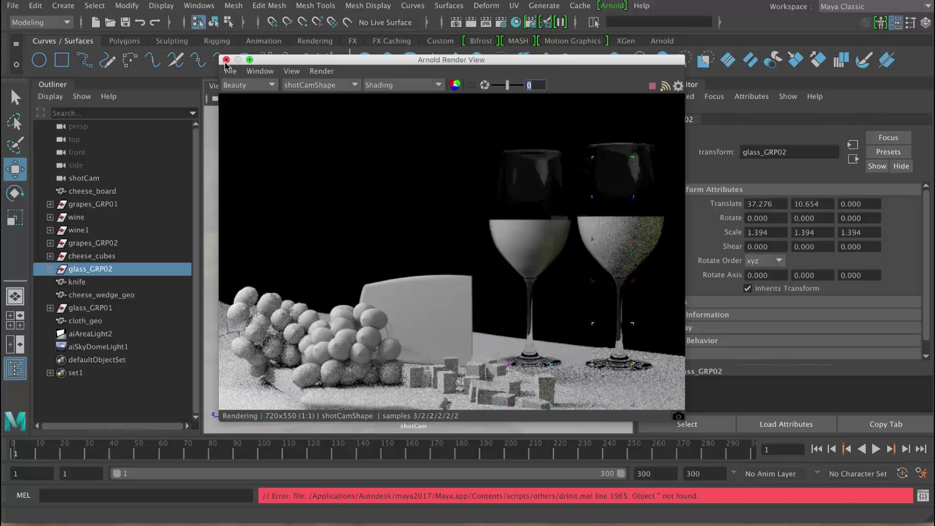
pyautogui.moveTo(279, 60); pyautogui.dragTo(60, 222)
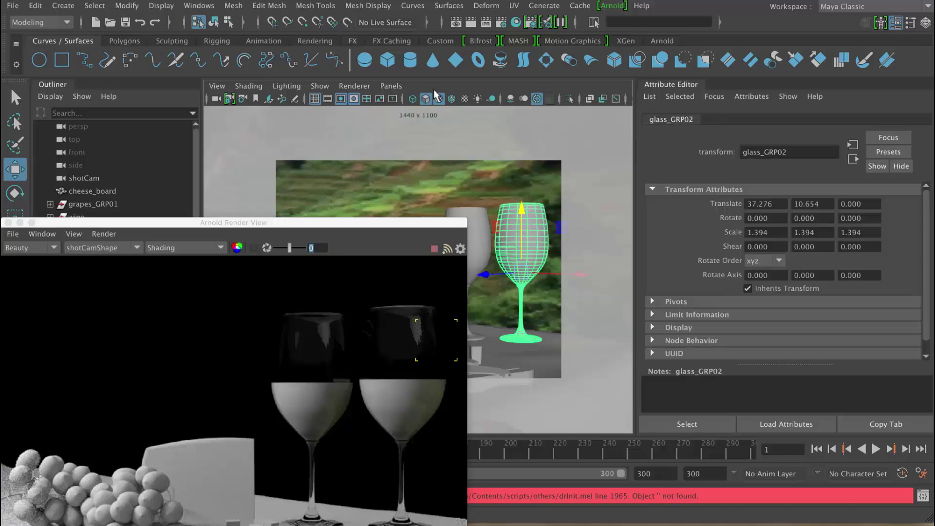
pyautogui.click(267, 99)
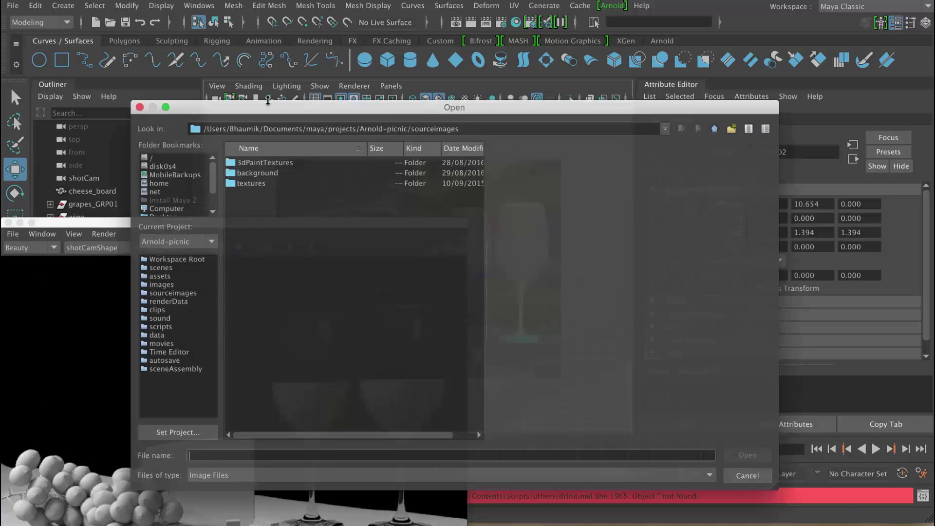
pyautogui.doubleClick(258, 174)
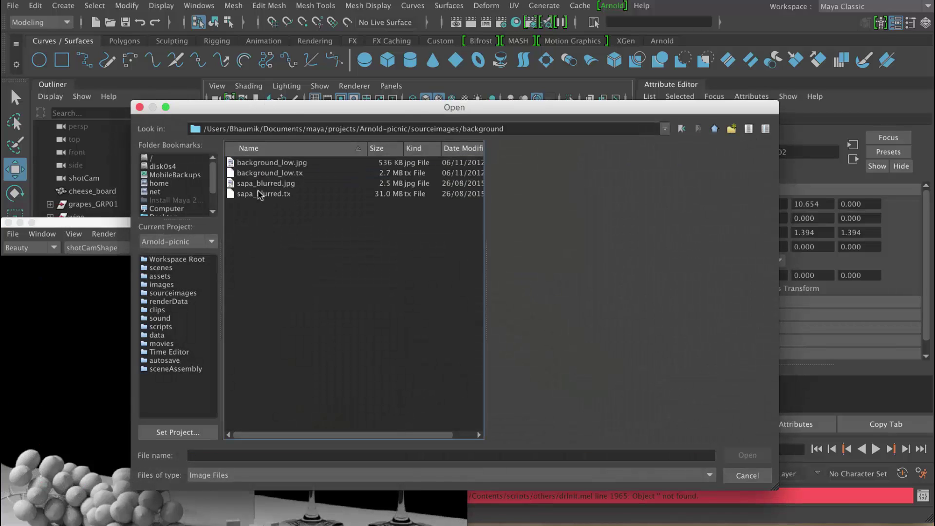
pyautogui.click(287, 164)
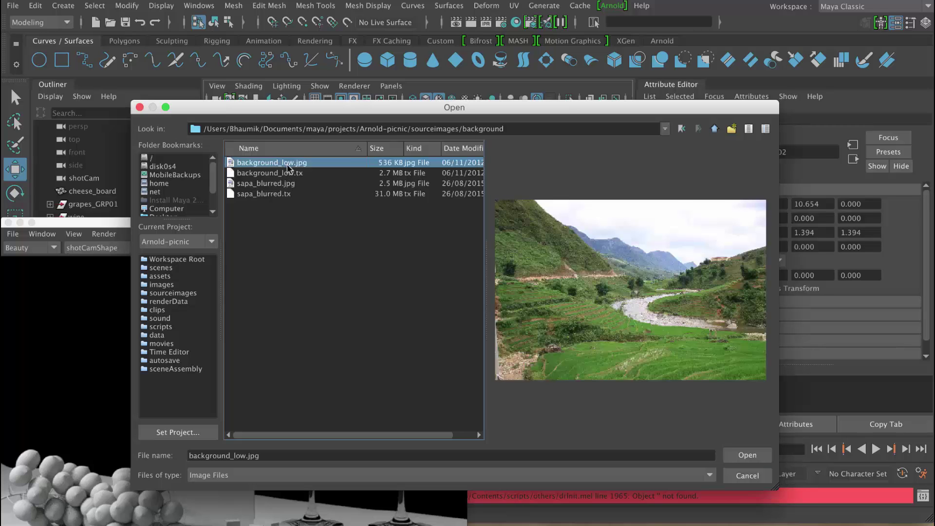
pyautogui.click(754, 454)
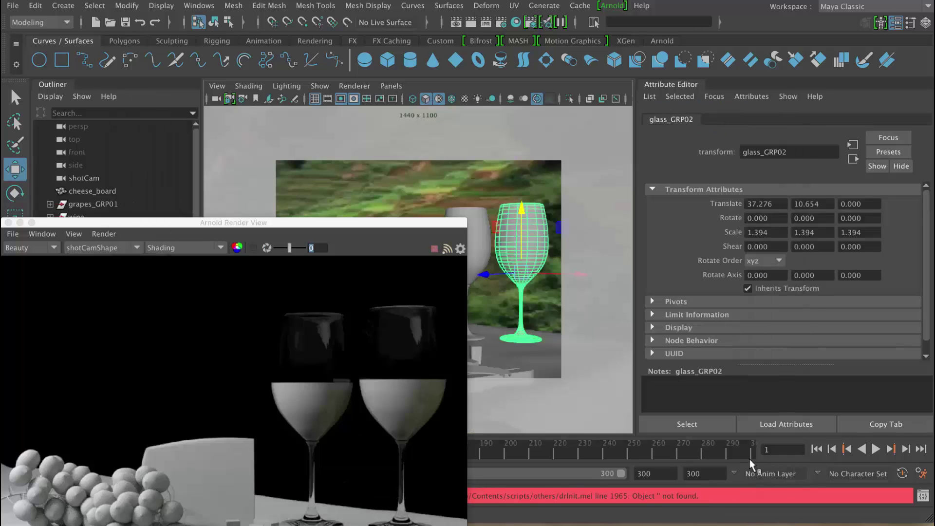
# Set the image plane's Fit to Vertical and fit it to the resolution gate.
pyautogui.moveTo(385, 225); pyautogui.dragTo(529, 82)
pyautogui.moveTo(930, 254); pyautogui.dragTo(930, 303)
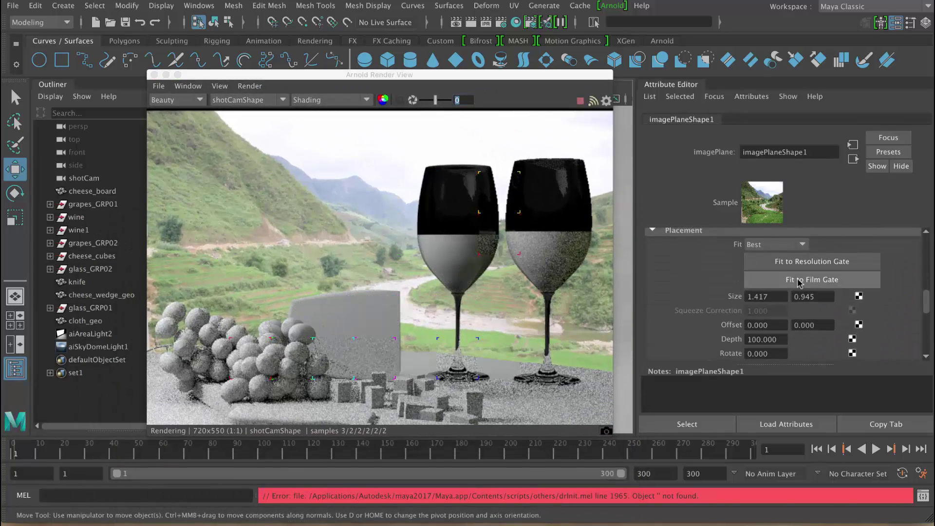
pyautogui.click(786, 247)
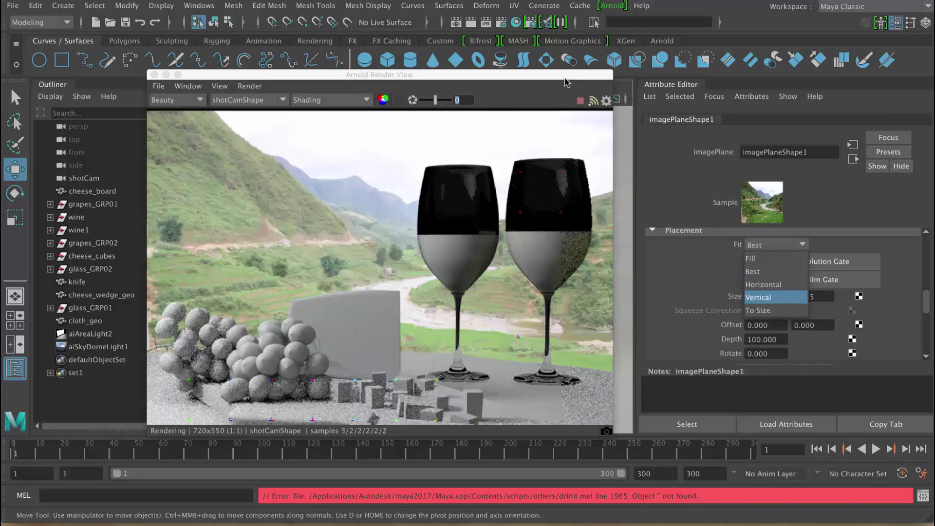
pyautogui.moveTo(560, 74); pyautogui.dragTo(535, 343)
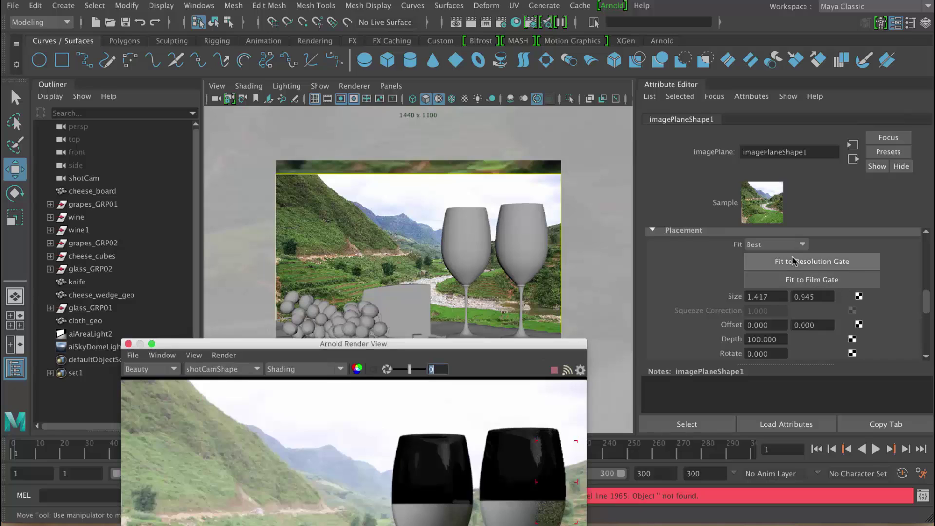
pyautogui.click(780, 244)
pyautogui.click(774, 297)
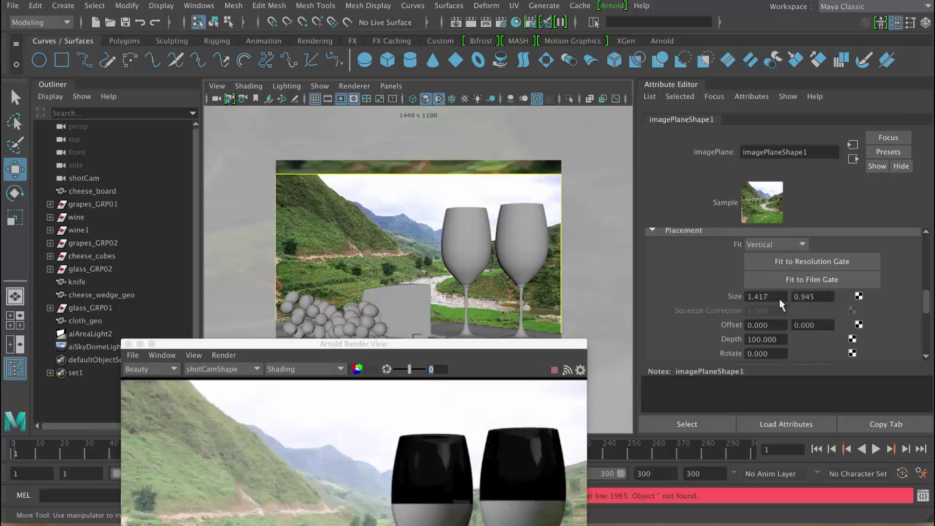
pyautogui.click(813, 261)
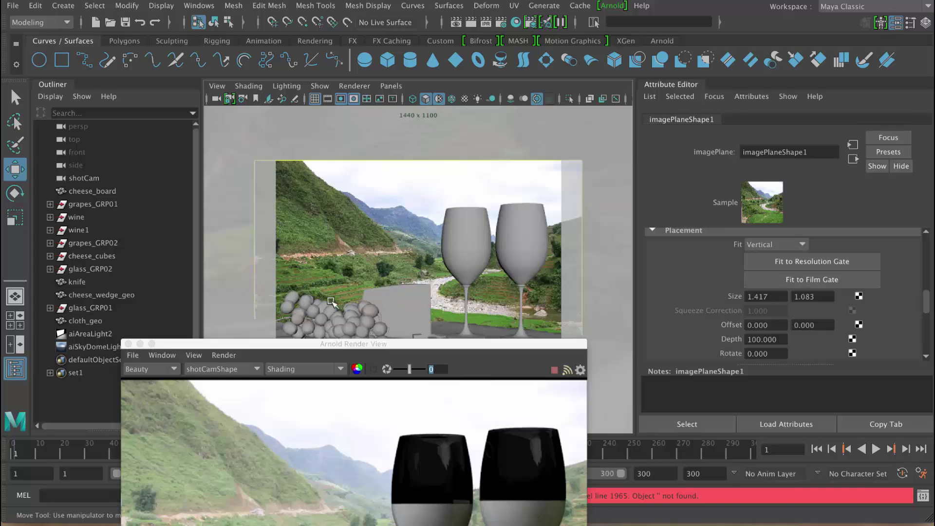
# Show the whole frame in the Arnold Render View and update the full scene to render the refitted background.
pyautogui.doubleClick(457, 345)
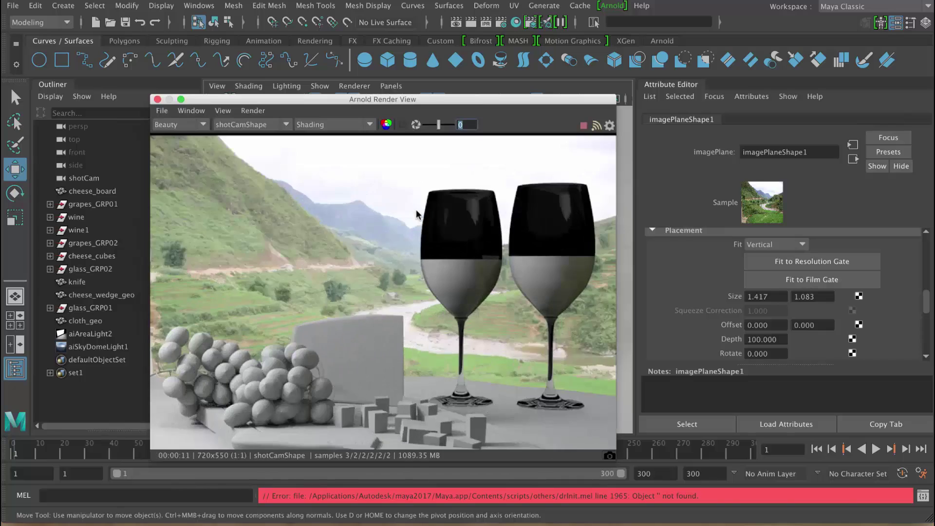
pyautogui.scroll(-2, 417, 214)
pyautogui.click(253, 110)
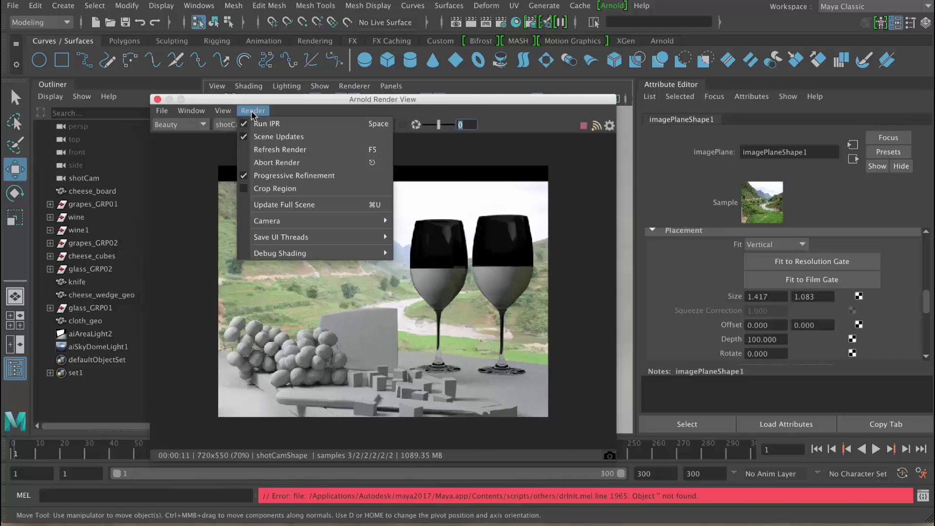
pyautogui.click(272, 204)
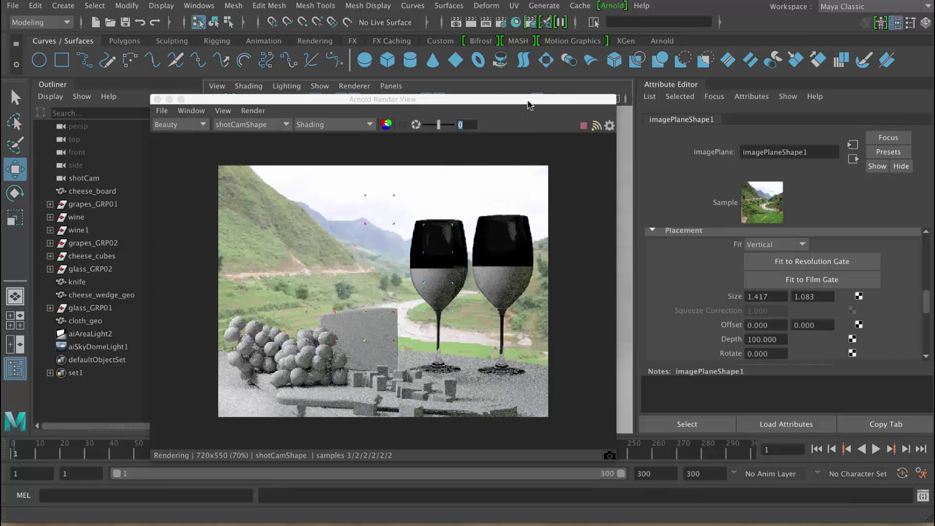
# Make the image plane visible in reflections and refractions in its Render Stats, and update the full scene in the Arnold Render View.
pyautogui.moveTo(531, 105); pyautogui.dragTo(430, 90)
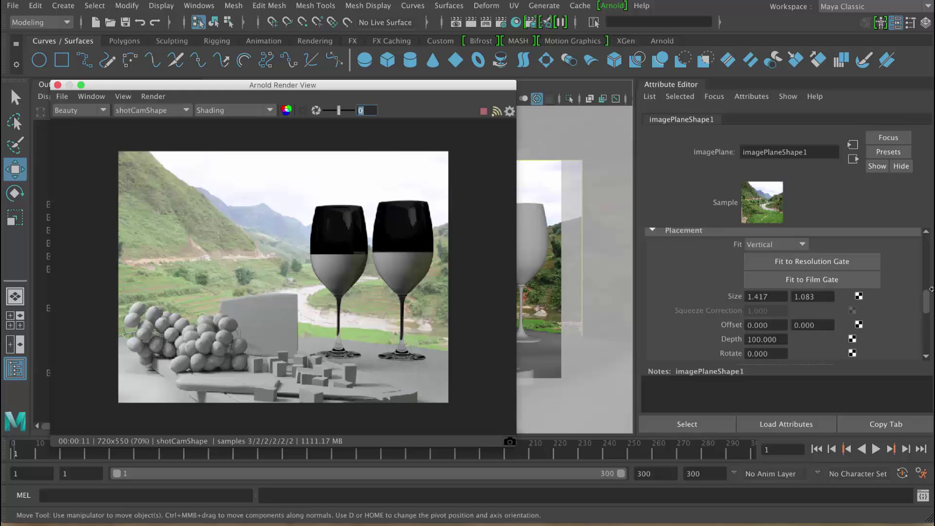
pyautogui.moveTo(928, 302); pyautogui.dragTo(927, 333)
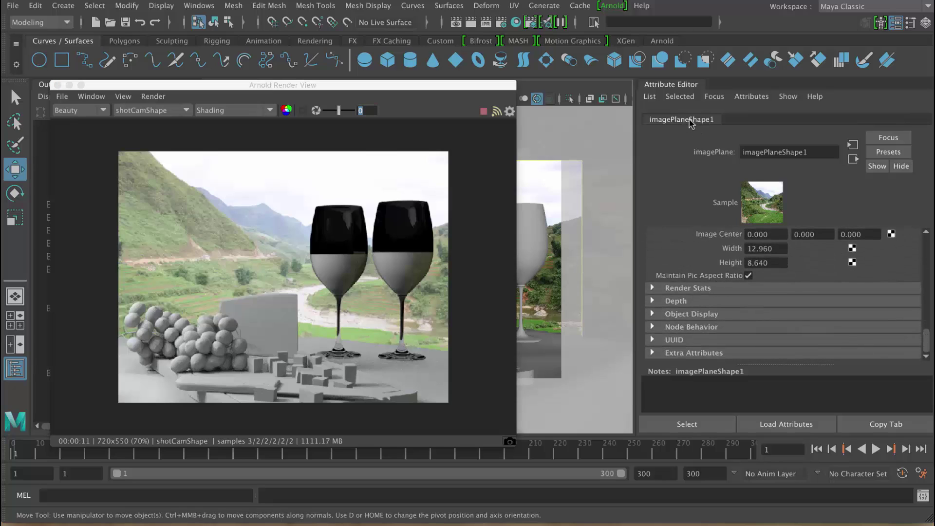
pyautogui.click(705, 289)
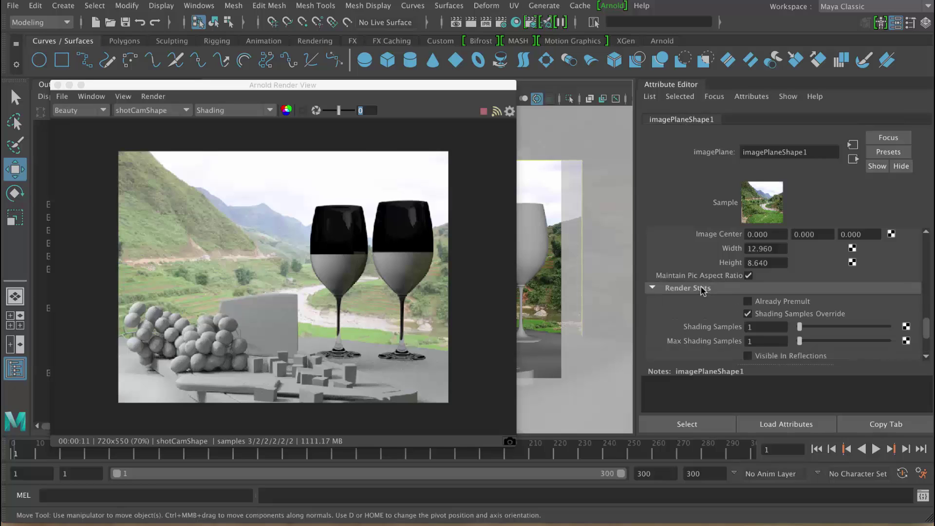
pyautogui.moveTo(928, 323); pyautogui.dragTo(928, 335)
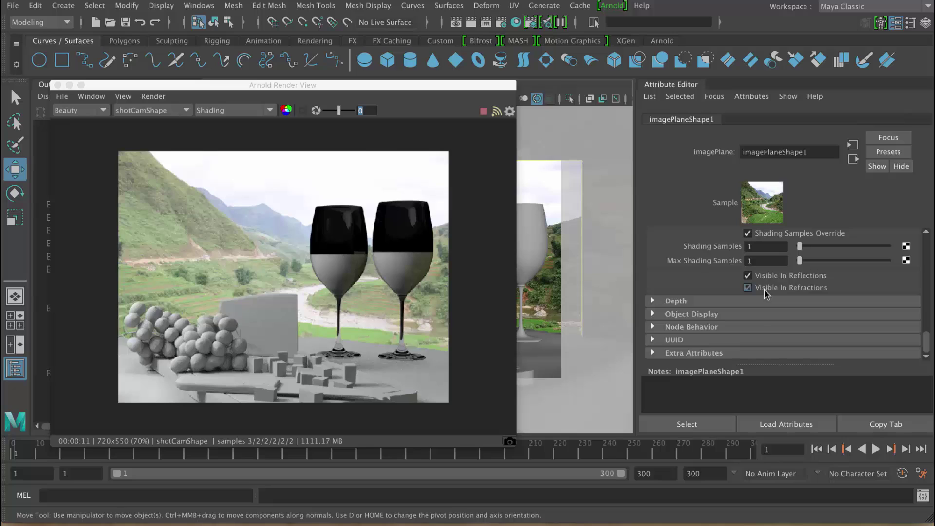
pyautogui.click(153, 96)
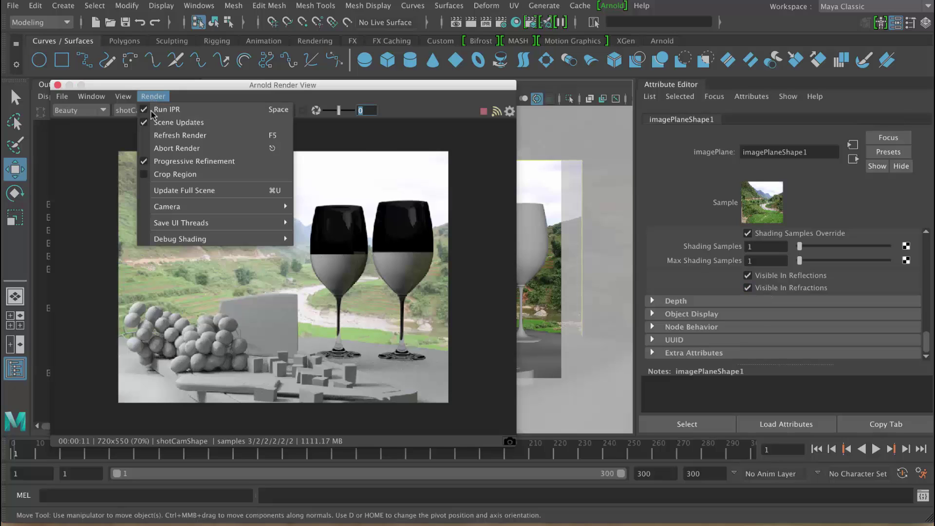
pyautogui.click(172, 190)
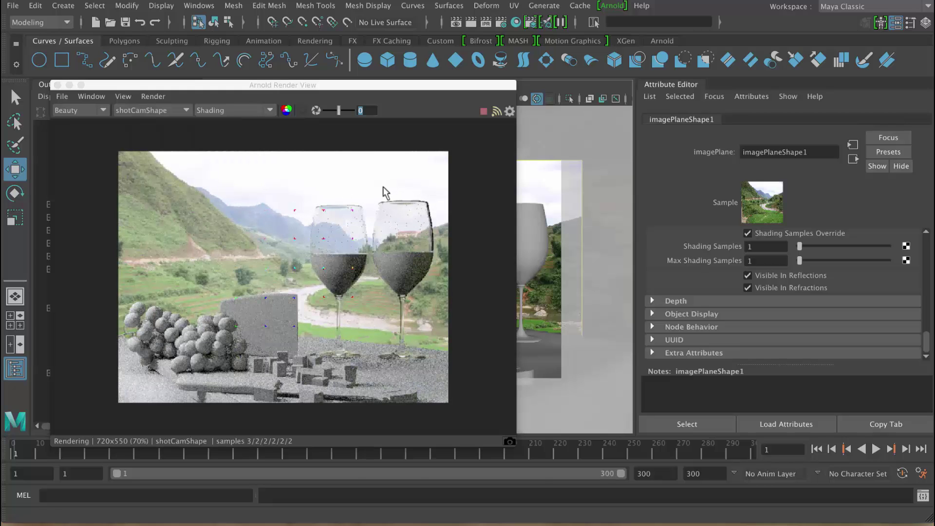
# Clear the selection and reopen the imagePlaneShape1 attributes through the shotCam camera's attributes.
pyautogui.moveTo(320, 86); pyautogui.dragTo(337, 166)
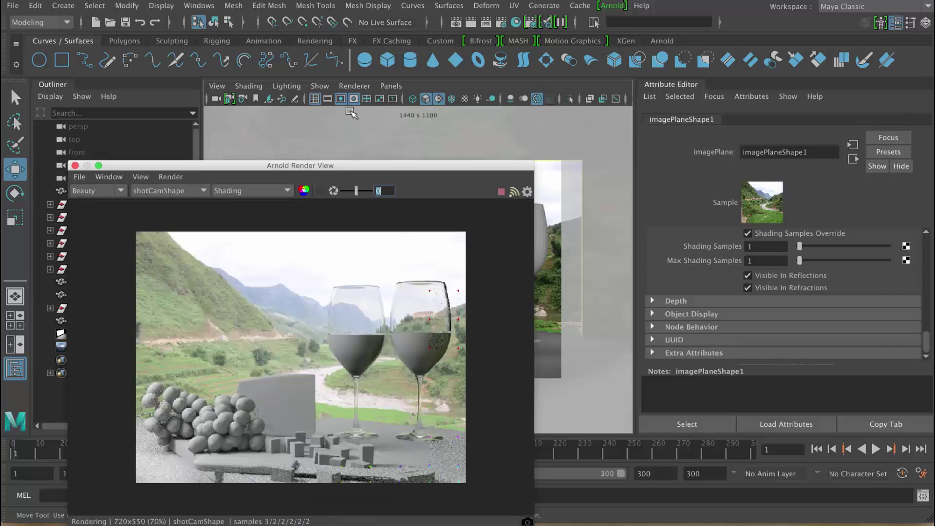
pyautogui.click(328, 137)
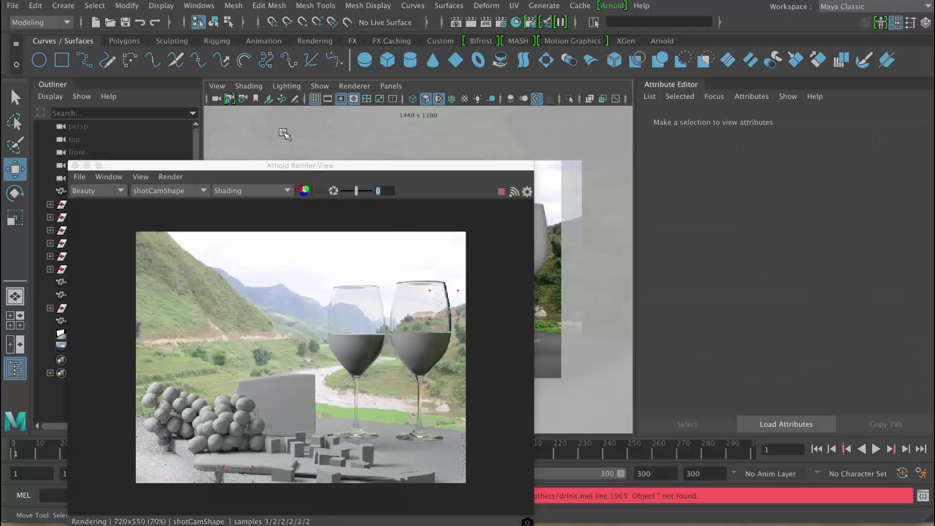
pyautogui.click(242, 98)
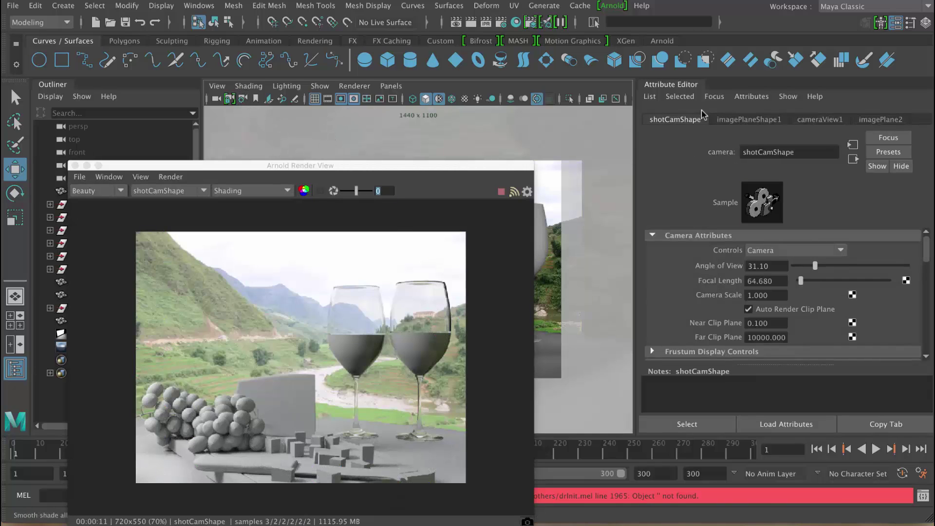
pyautogui.click(750, 118)
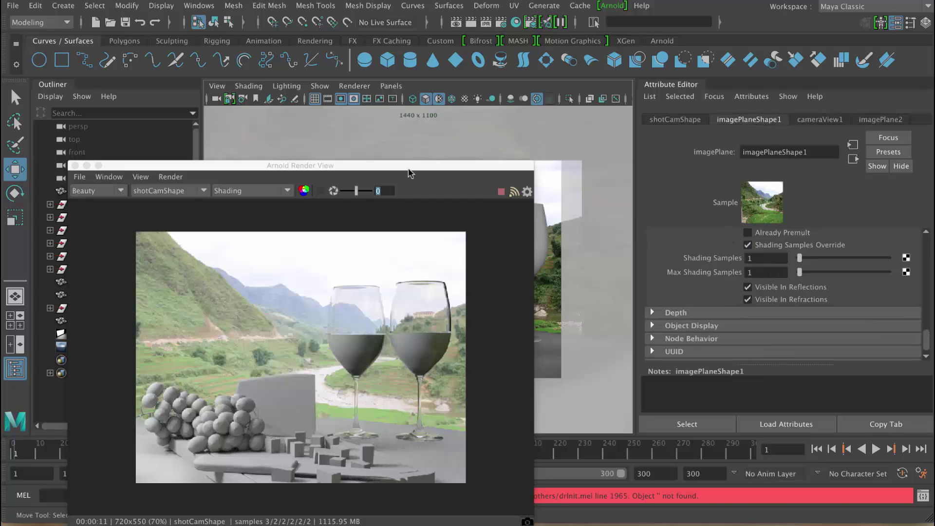
# Replace the image plane's image with background_low.tx from the sourceimages/background folder and update the full scene render.
pyautogui.moveTo(407, 168); pyautogui.dragTo(499, 69)
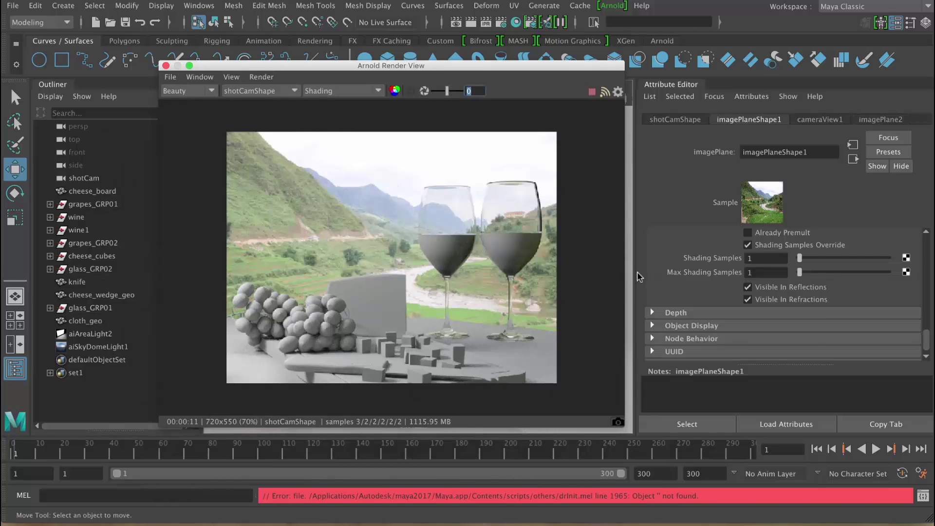
pyautogui.moveTo(923, 347); pyautogui.dragTo(925, 267)
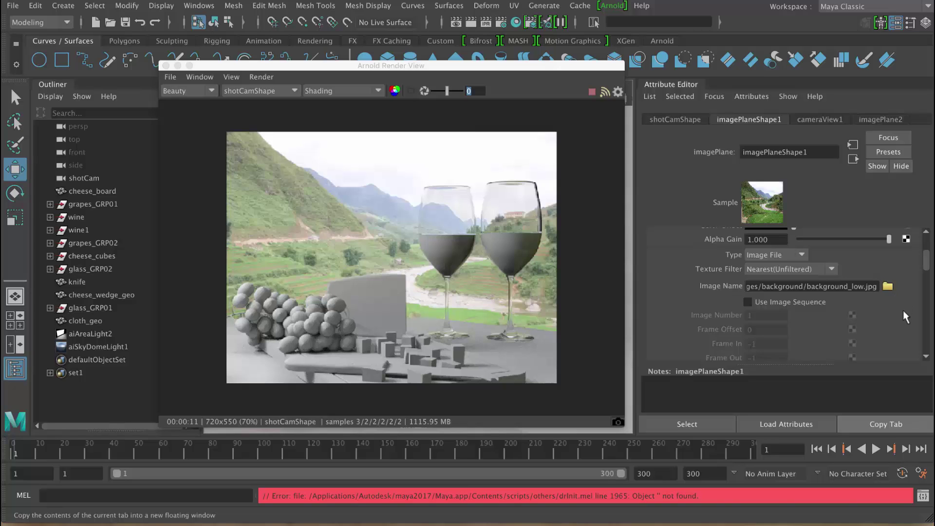
pyautogui.click(888, 288)
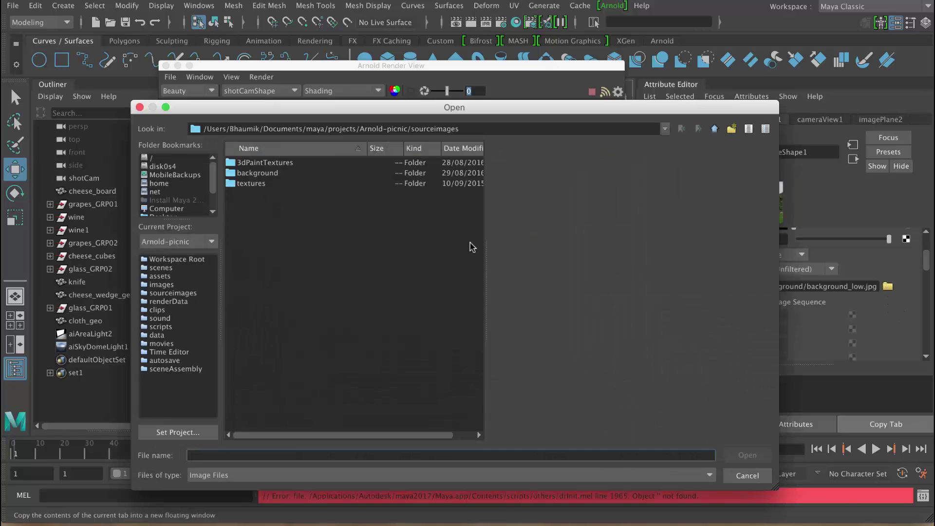
pyautogui.doubleClick(252, 173)
pyautogui.click(269, 174)
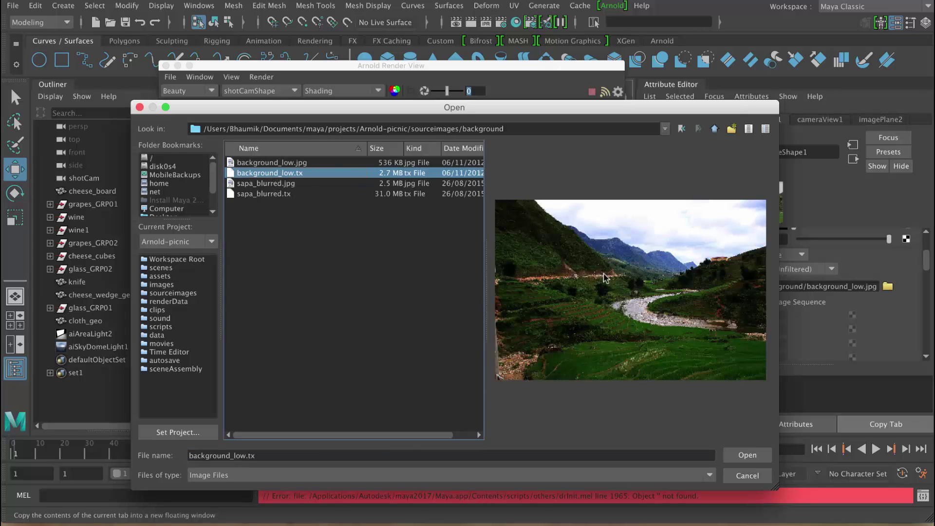
pyautogui.click(747, 455)
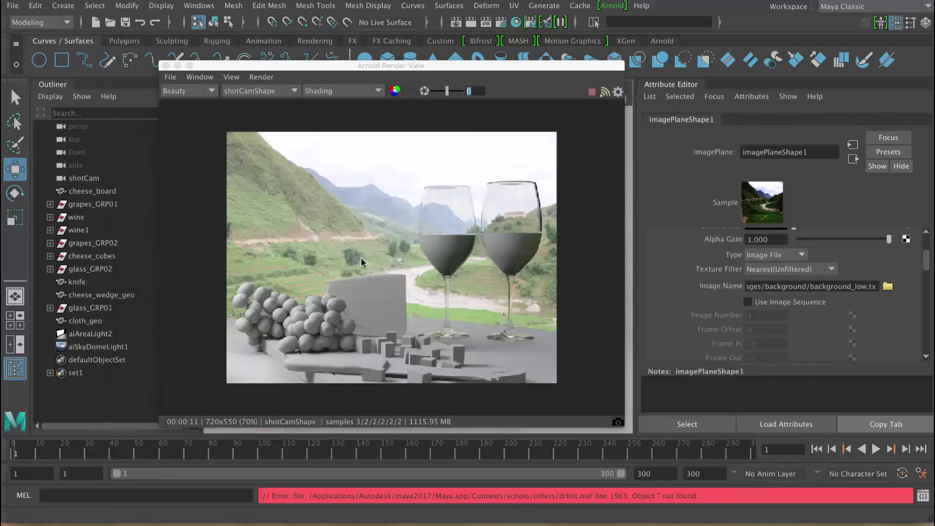
pyautogui.click(262, 77)
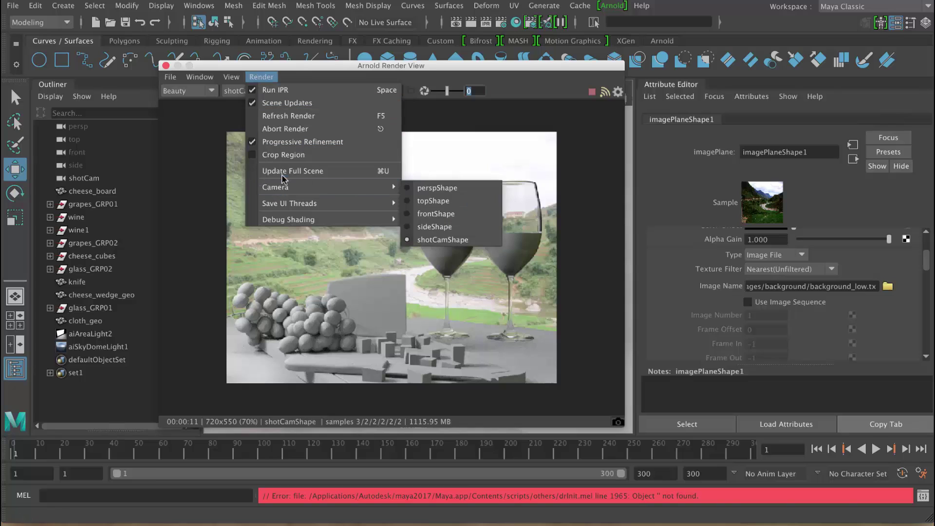
pyautogui.click(287, 172)
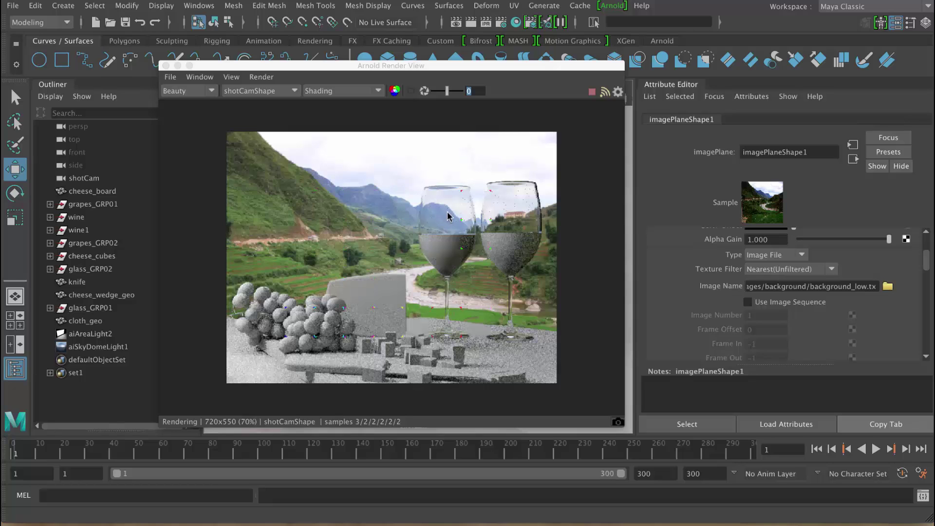
# Switch the viewport to the persp camera and examine the image plane's distance behind the glasses.
pyautogui.moveTo(536, 74); pyautogui.dragTo(571, 71)
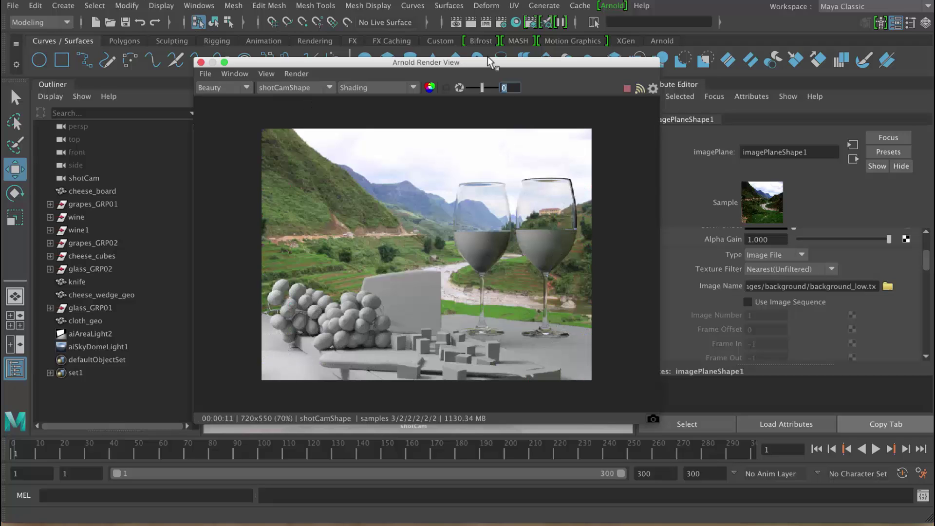
pyautogui.moveTo(481, 62); pyautogui.dragTo(614, 76)
pyautogui.moveTo(436, 76); pyautogui.dragTo(682, 148)
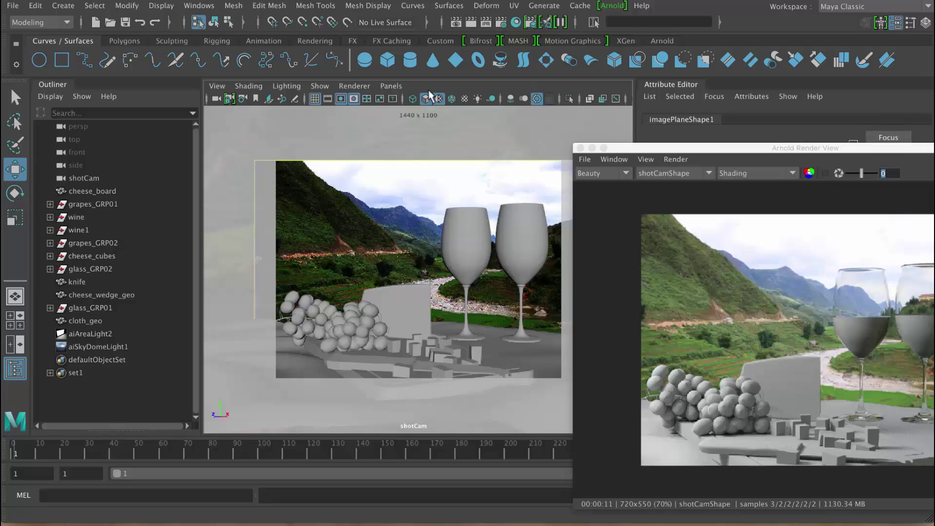
pyautogui.click(391, 86)
pyautogui.moveTo(409, 100)
pyautogui.click(533, 105)
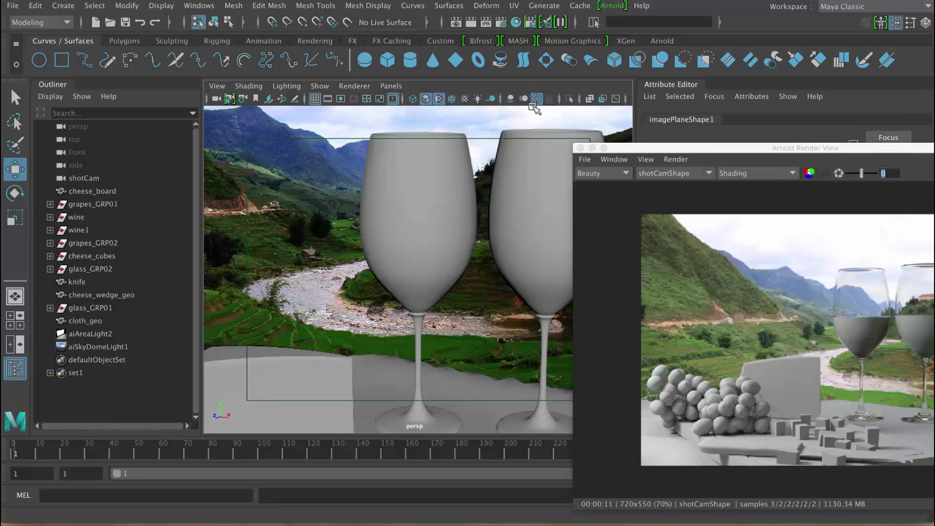
pyautogui.scroll(-5, 487, 223)
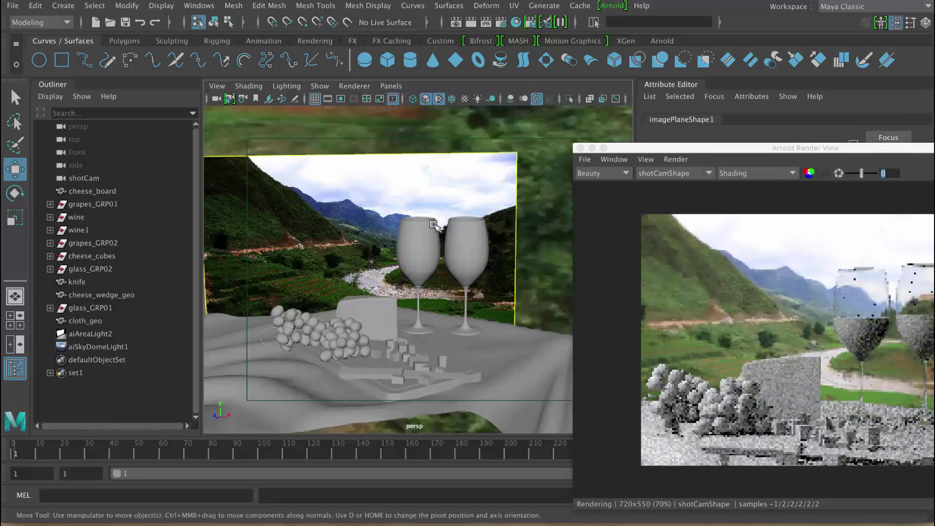
pyautogui.keyDown('alt'); pyautogui.moveTo(487, 223); pyautogui.dragTo(429, 214); pyautogui.keyUp('alt')
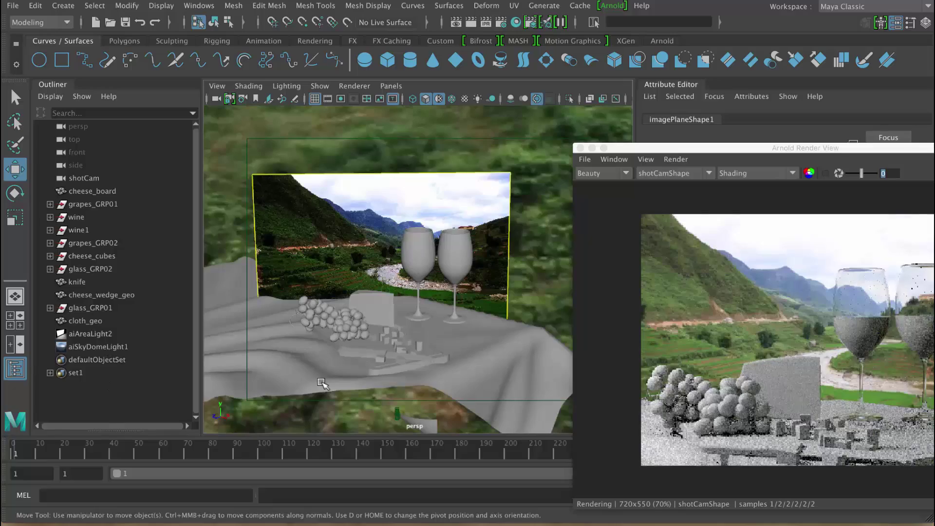
pyautogui.keyDown('alt'); pyautogui.moveTo(492, 312); pyautogui.dragTo(438, 320); pyautogui.keyUp('alt')
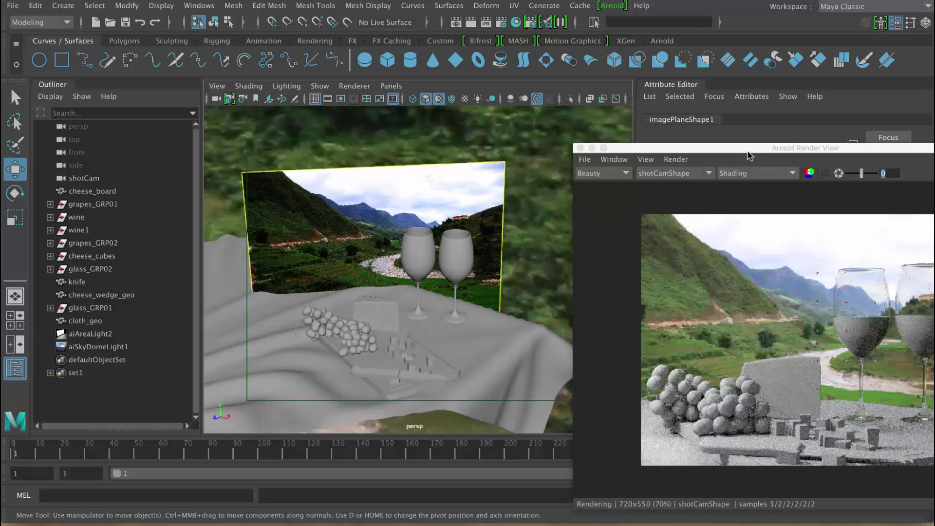
# Set the image plane's Depth to 200.
pyautogui.moveTo(749, 152); pyautogui.dragTo(412, 371)
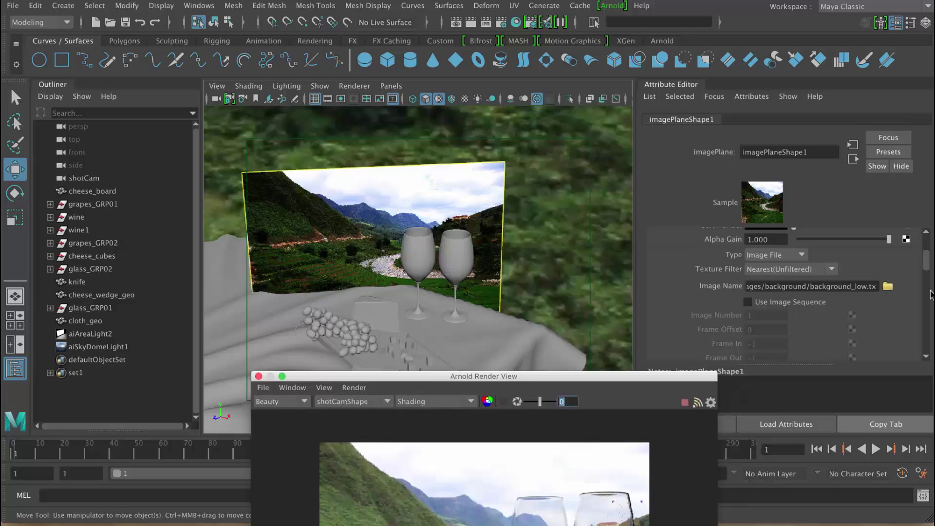
pyautogui.moveTo(926, 272); pyautogui.dragTo(845, 312)
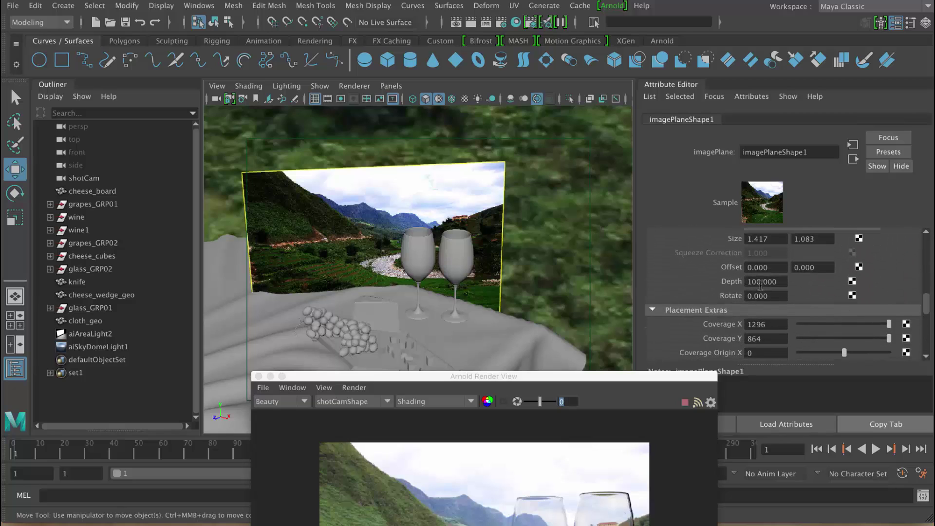
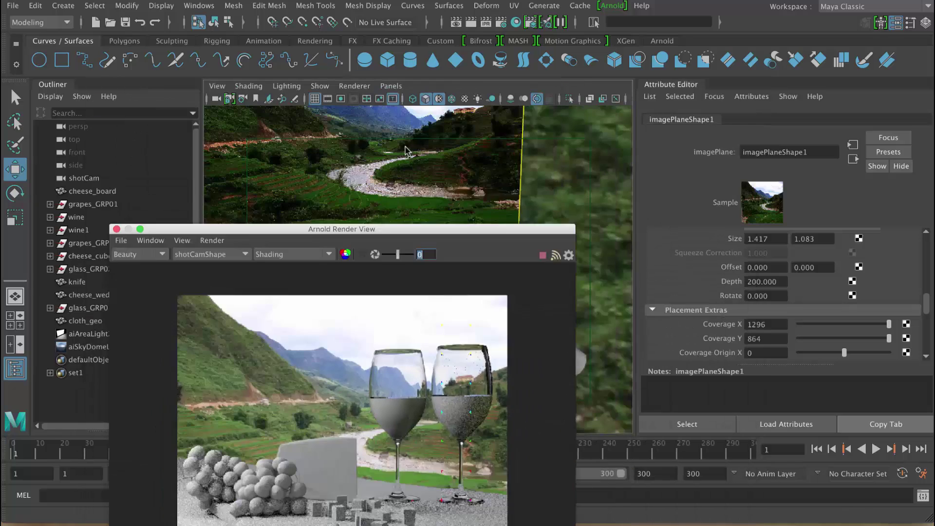
# Select the glass mesh in glass_GRP02 and set the Reflection Weight of its glass aiStandard material to 0.
pyautogui.click(472, 209)
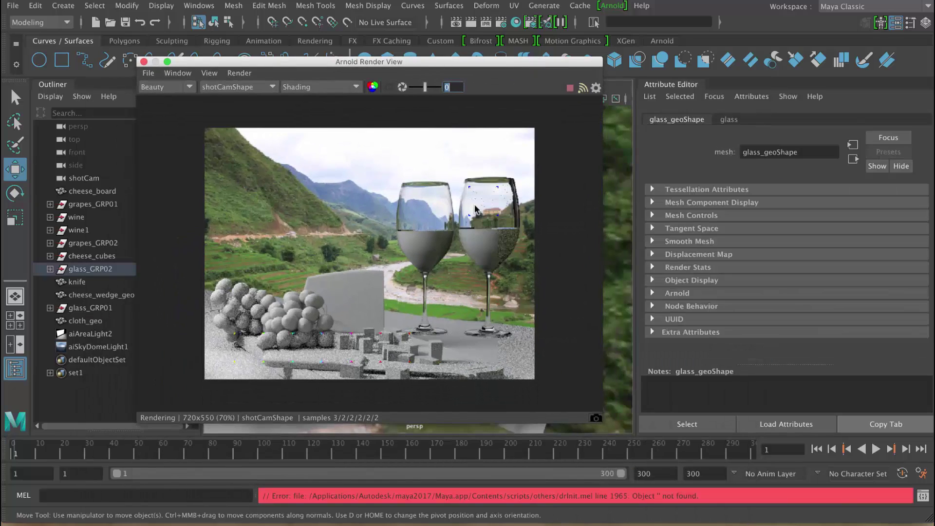
pyautogui.click(729, 120)
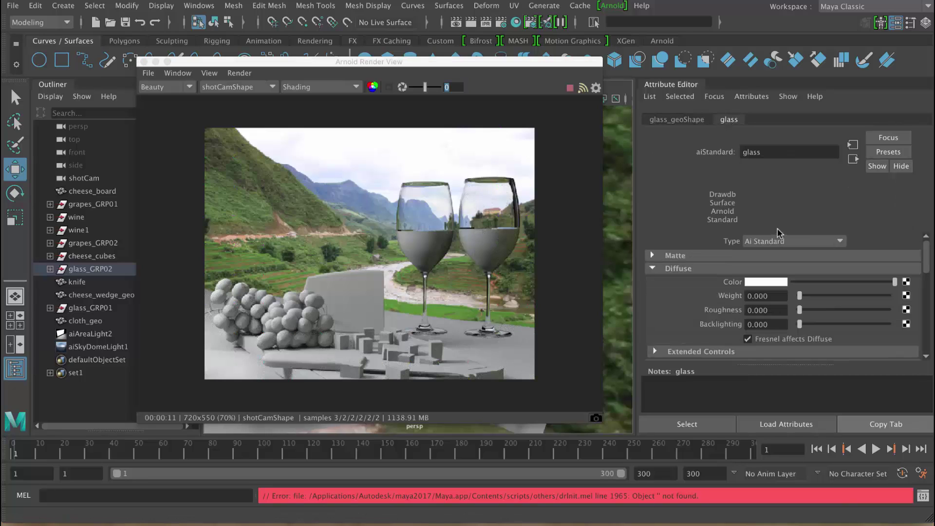
pyautogui.click(819, 270)
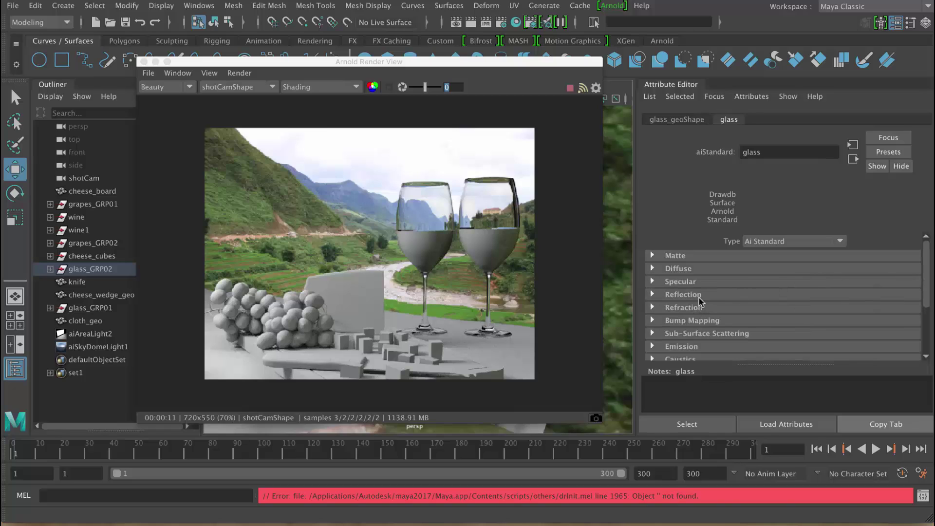
pyautogui.click(712, 298)
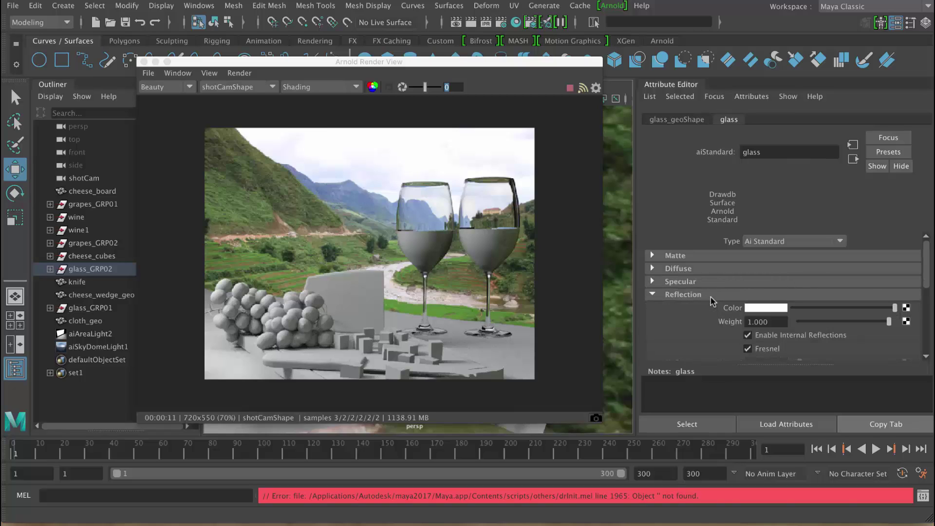
pyautogui.moveTo(839, 326); pyautogui.dragTo(797, 323)
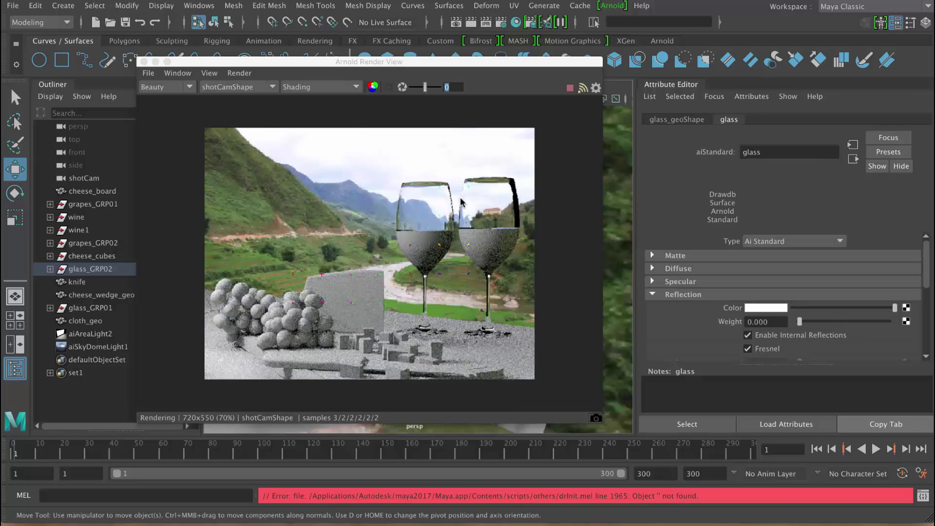
# Set the glass material's Specular Weight to 1 and enable Fresnel for the specular component.
pyautogui.click(713, 283)
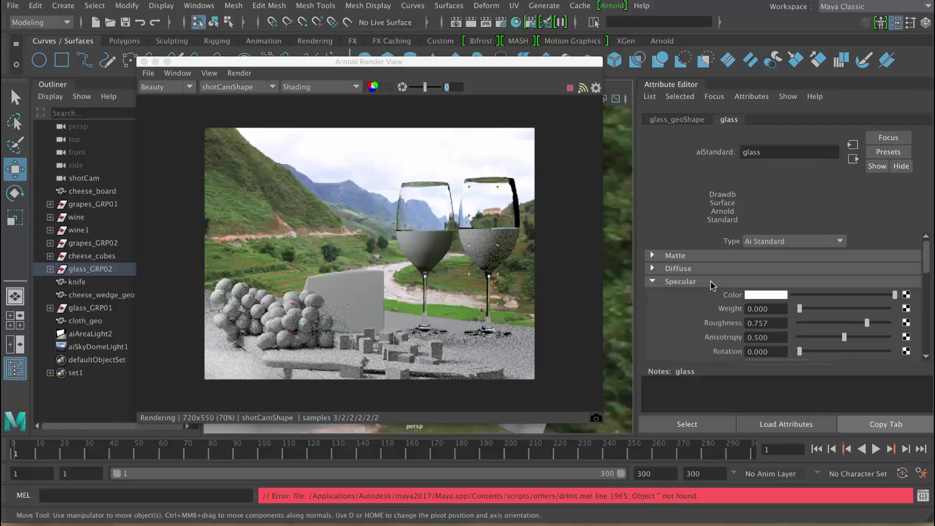
pyautogui.moveTo(819, 319); pyautogui.dragTo(867, 323)
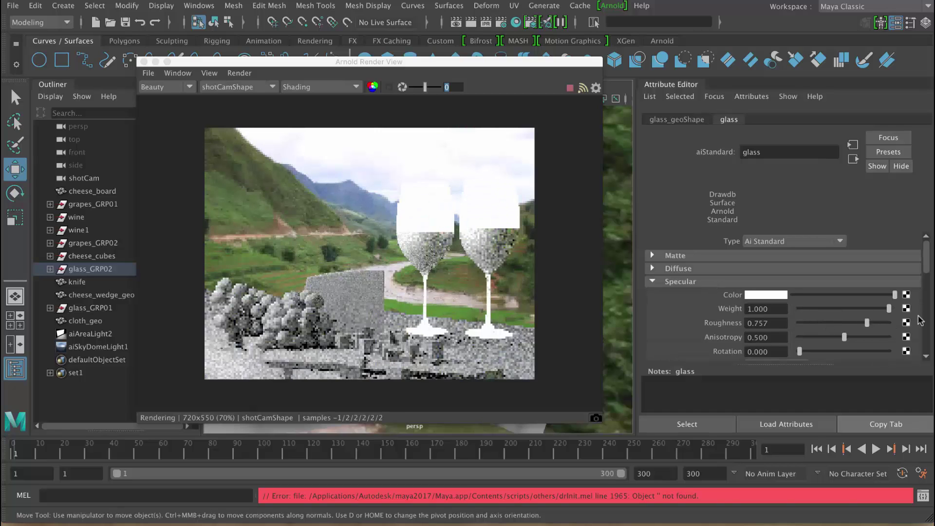
pyautogui.scroll(-3, 928, 271)
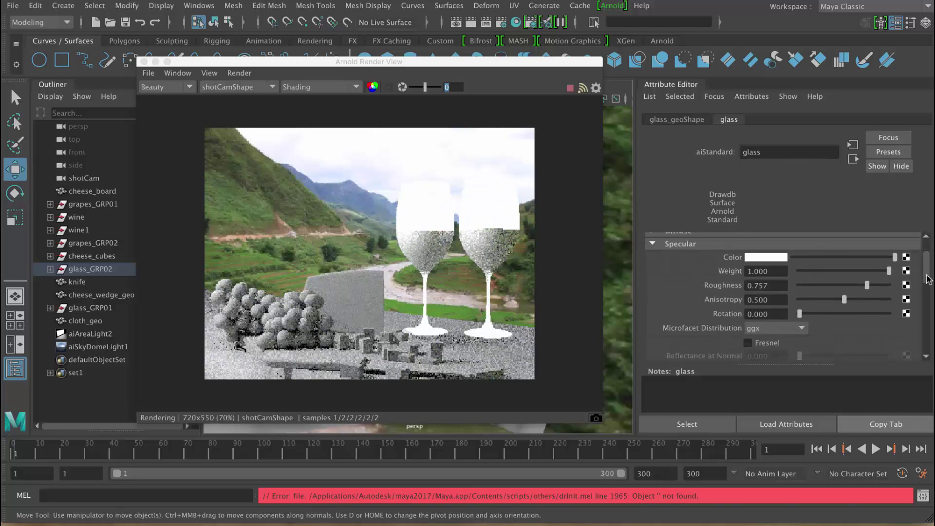
pyautogui.click(768, 328)
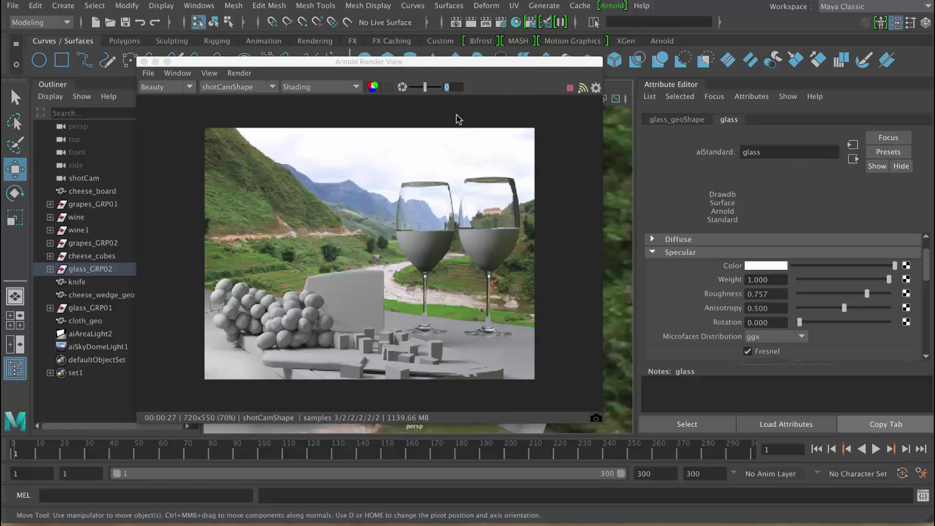
# Set the glass material's Specular Roughness to 0 and inspect the two wine glasses in the Arnold render.
pyautogui.click(453, 72)
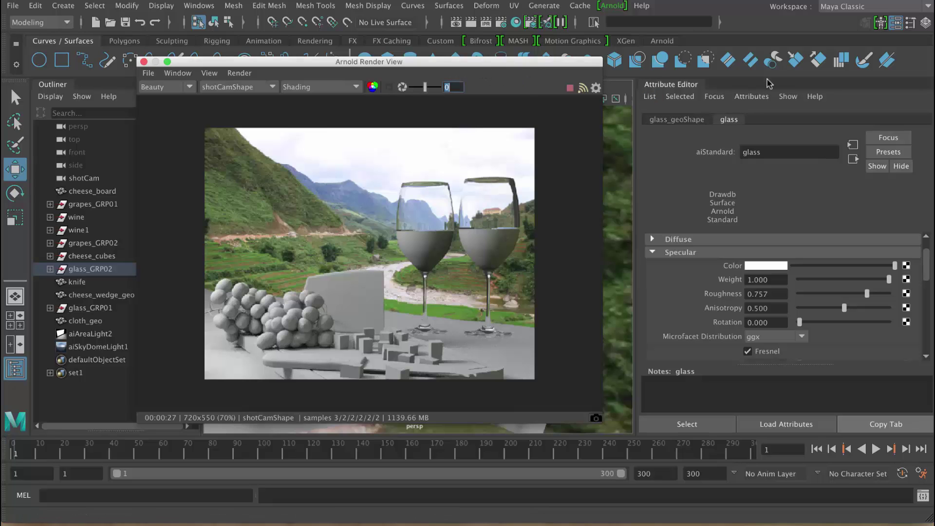
pyautogui.moveTo(453, 63); pyautogui.dragTo(823, 73)
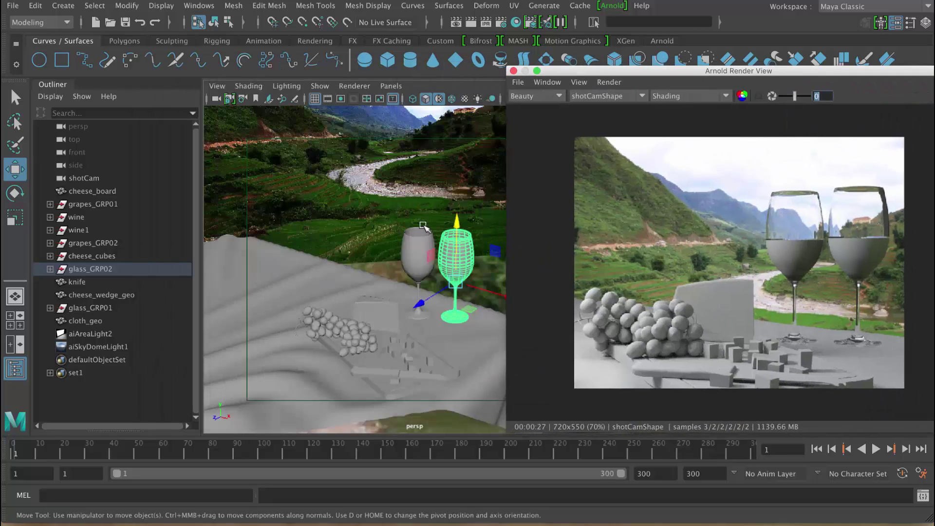
pyautogui.keyDown('alt'); pyautogui.moveTo(416, 239); pyautogui.dragTo(438, 291); pyautogui.keyUp('alt')
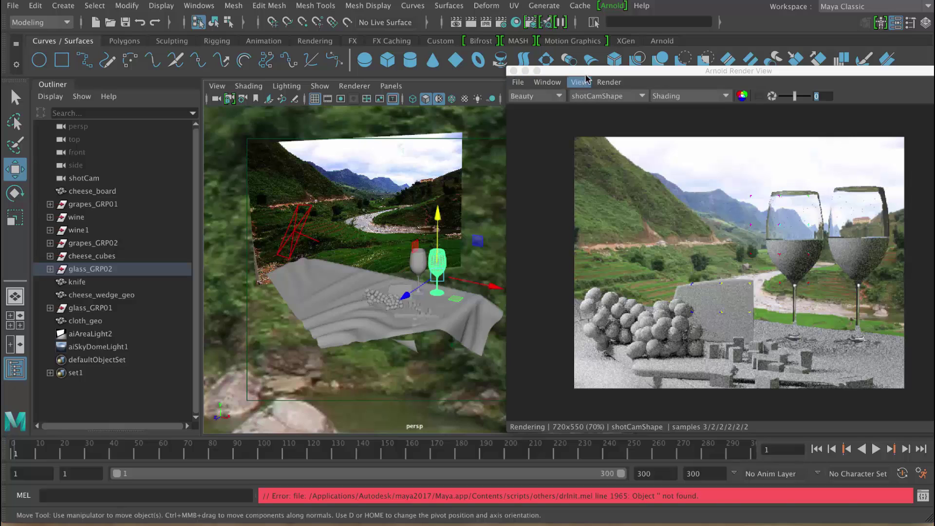
pyautogui.moveTo(592, 72); pyautogui.dragTo(266, 66)
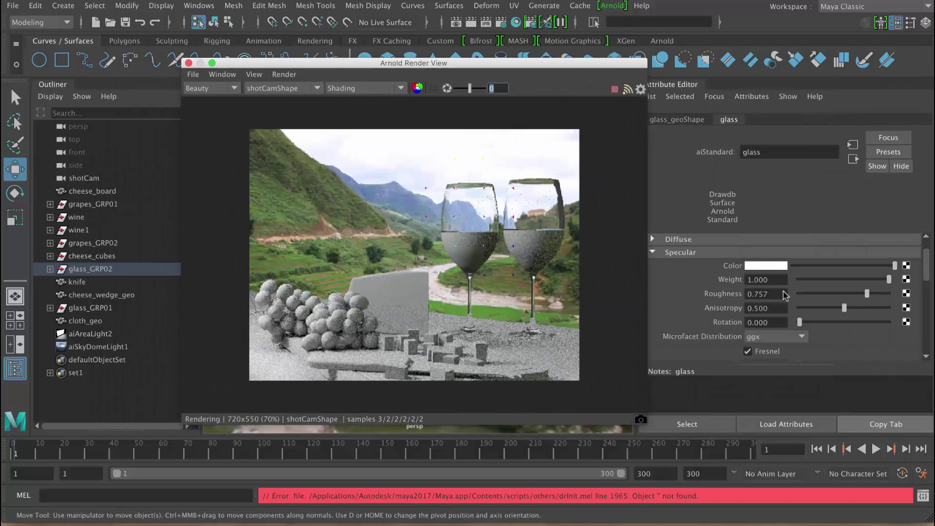
pyautogui.moveTo(824, 294); pyautogui.dragTo(725, 291)
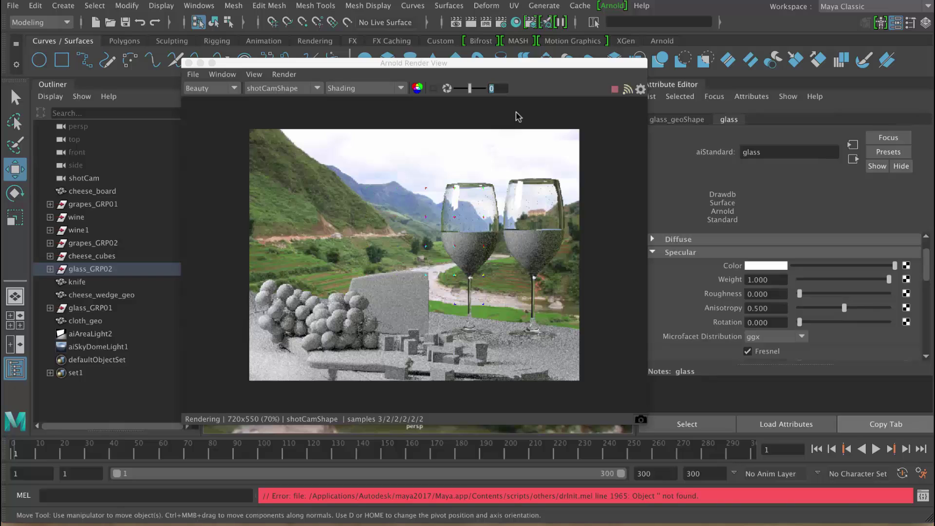
pyautogui.moveTo(516, 64); pyautogui.dragTo(558, 62)
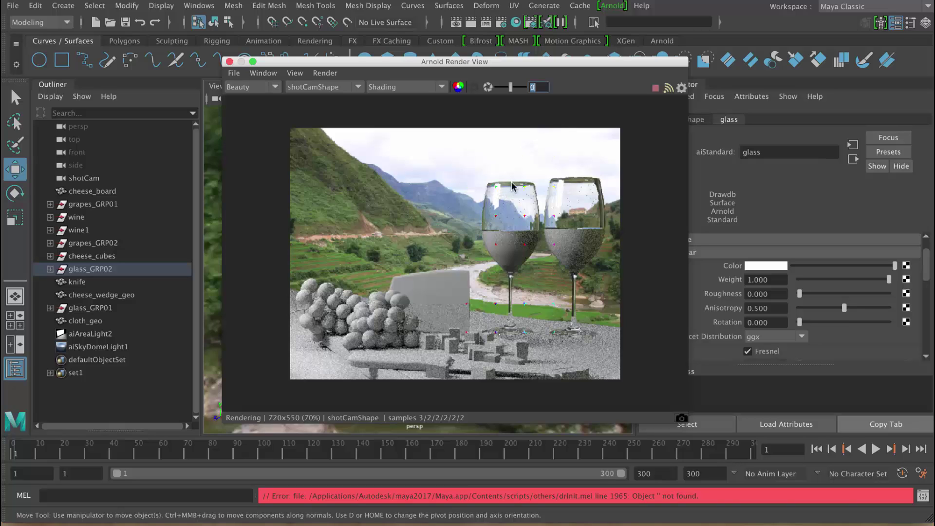
pyautogui.moveTo(563, 62); pyautogui.dragTo(508, 62)
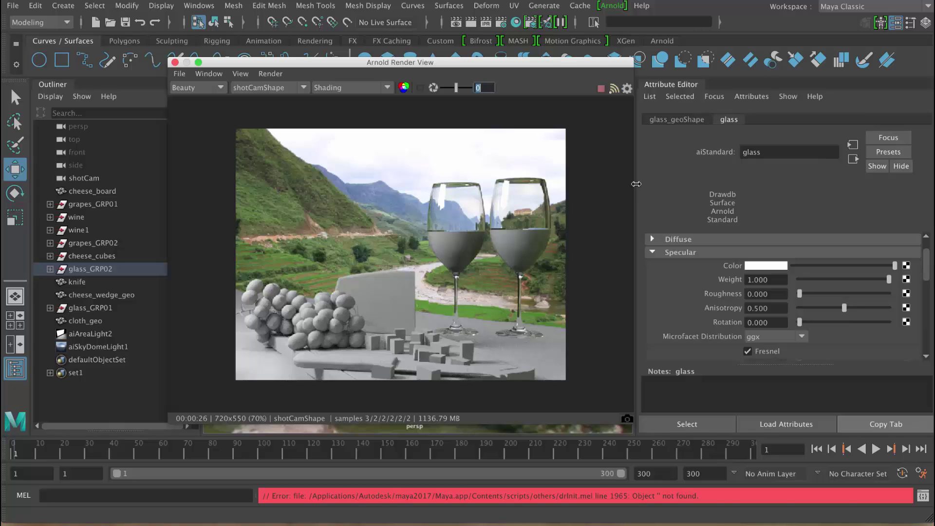
# Set the glass material's Specular Weight to 0 and its Reflection Weight to 1.
pyautogui.moveTo(826, 280); pyautogui.dragTo(799, 280)
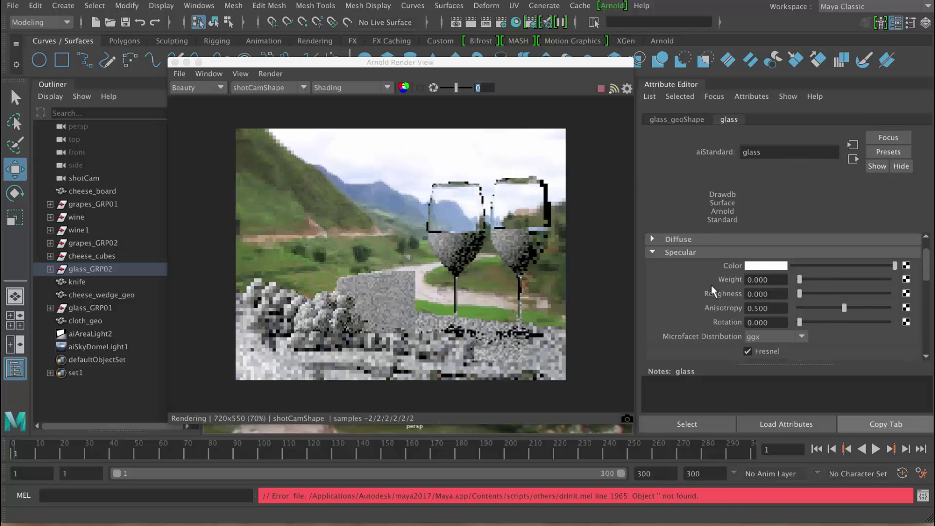
pyautogui.click(891, 253)
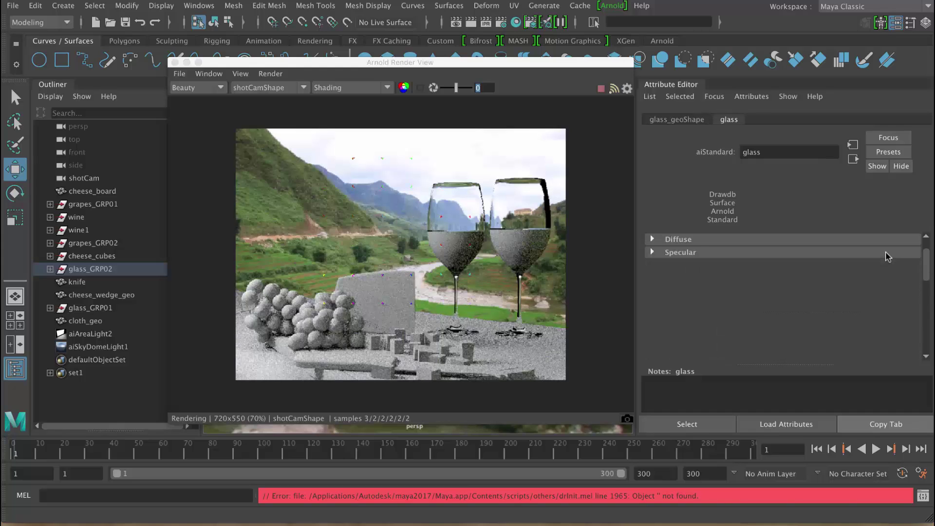
pyautogui.click(866, 265)
pyautogui.moveTo(799, 292); pyautogui.dragTo(891, 293)
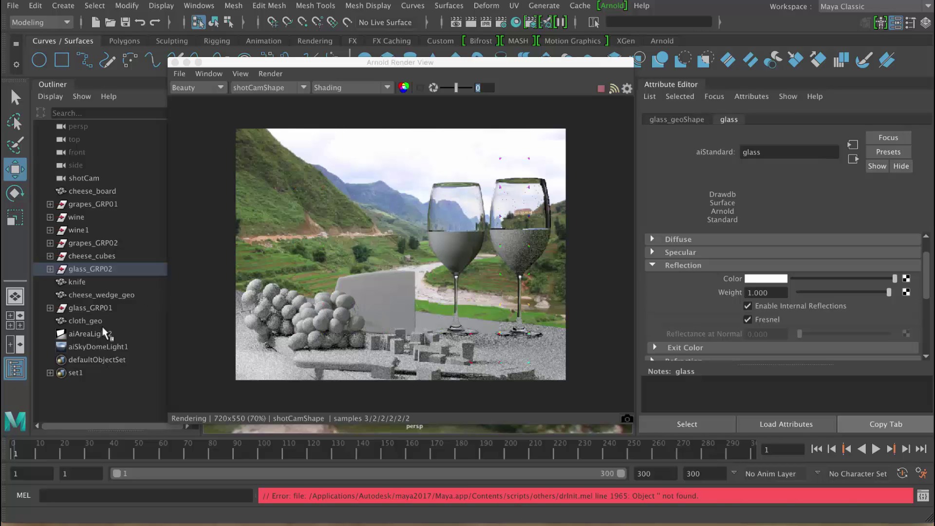
pyautogui.moveTo(588, 67)
pyautogui.mouseDown()
pyautogui.moveTo(562, 70)
pyautogui.moveTo(557, 83)
pyautogui.moveTo(582, 84)
pyautogui.mouseUp()
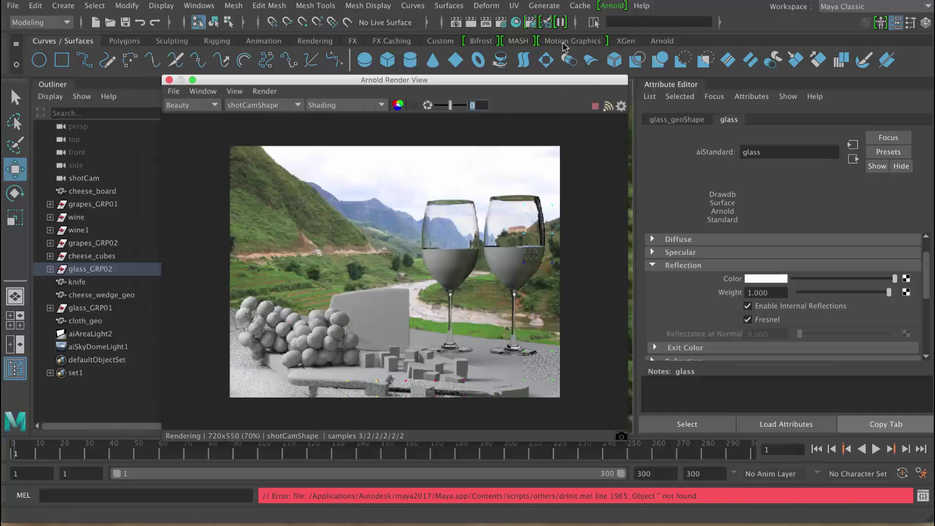
# Create a RaySwitch shader as the Environment Background in the Arnold Renderer settings.
pyautogui.click(502, 24)
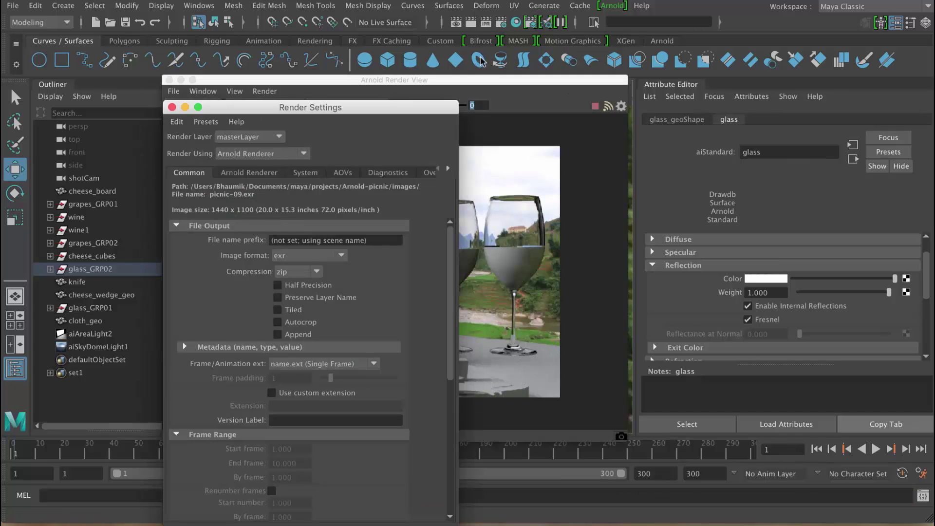
pyautogui.moveTo(480, 70); pyautogui.dragTo(622, 0)
pyautogui.click(469, 58)
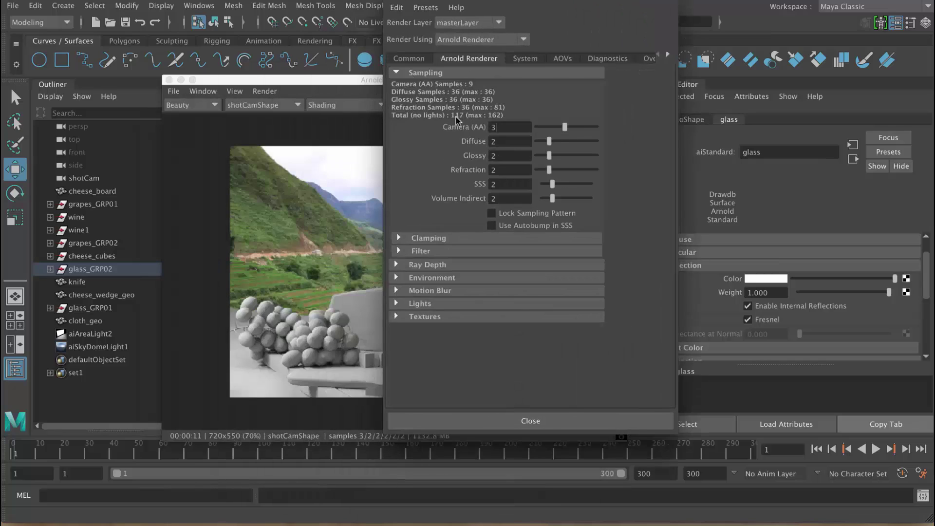
pyautogui.click(536, 73)
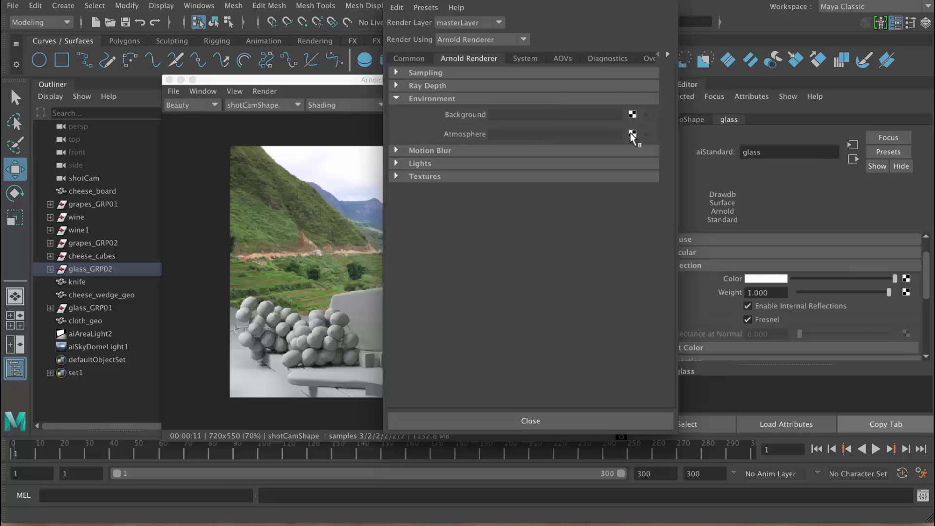
pyautogui.rightClick(653, 145)
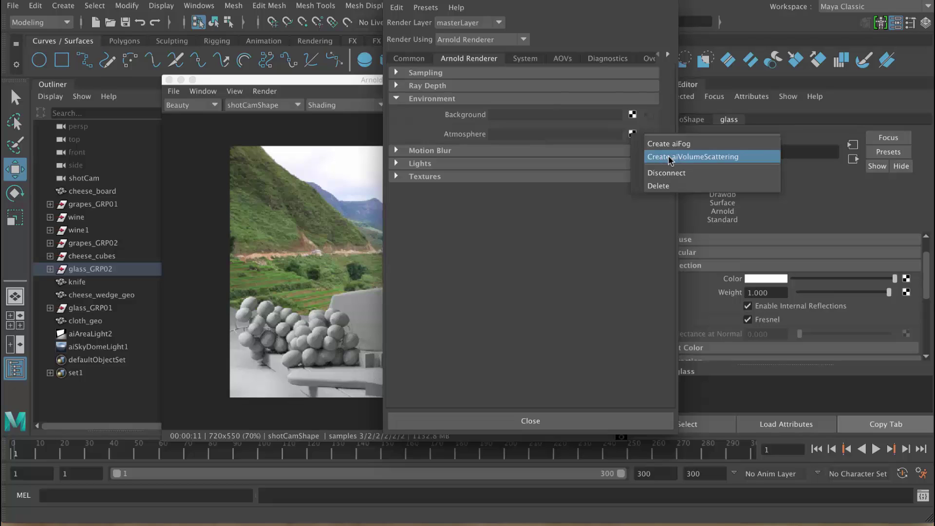
pyautogui.click(633, 116)
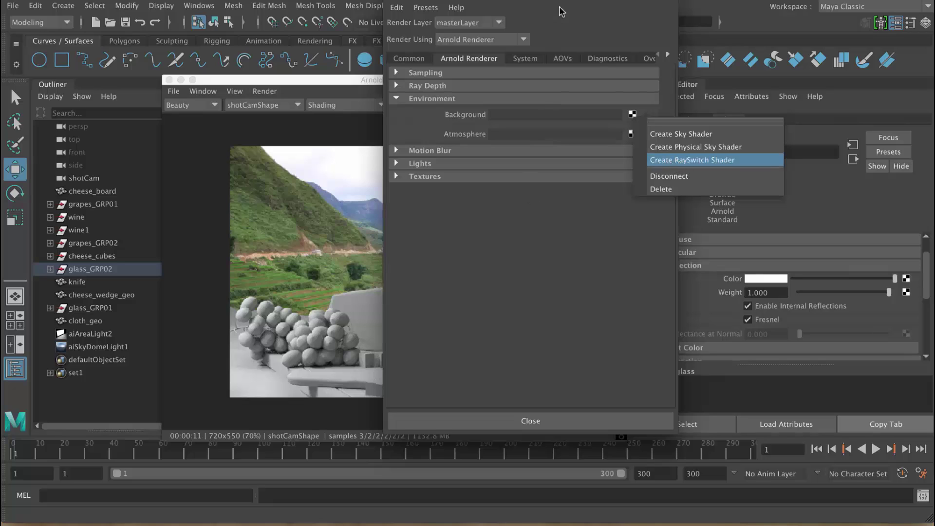
pyautogui.press('Return')
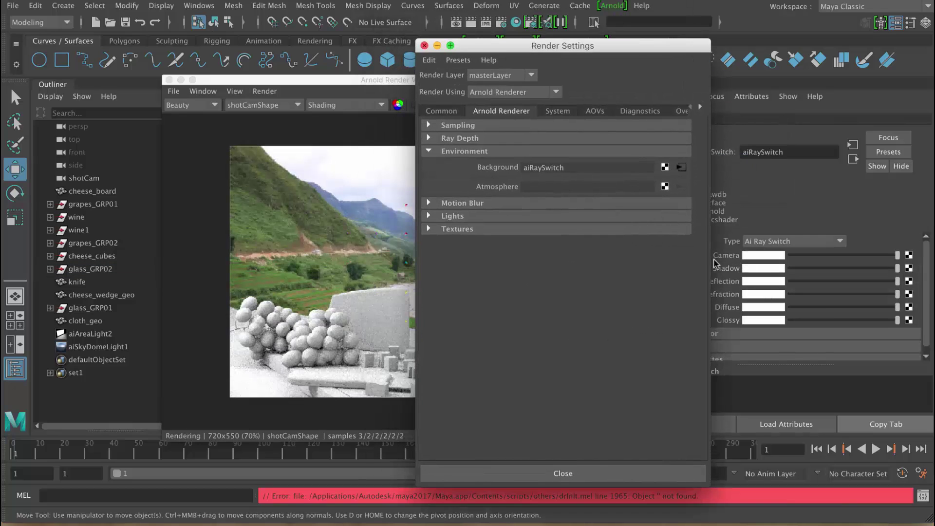
# Set the ray switch's Camera color to black and try red before black for its Reflection color.
pyautogui.click(720, 261)
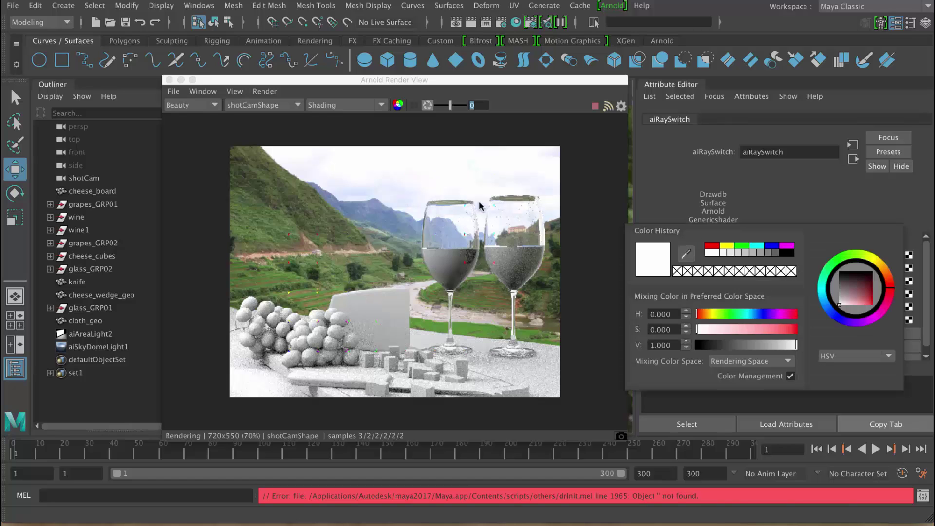
pyautogui.click(712, 246)
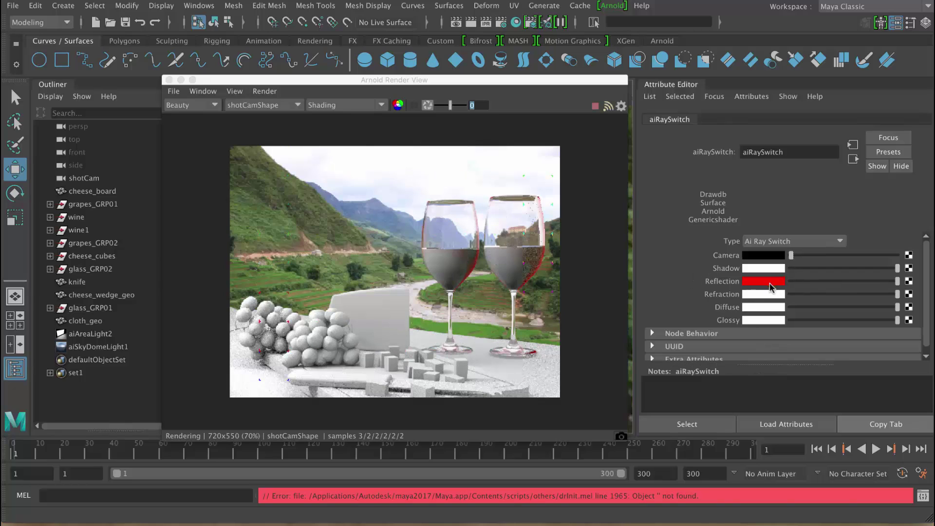
pyautogui.keyDown('ctrl'); pyautogui.moveTo(771, 281); pyautogui.dragTo(763, 282); pyautogui.keyUp('ctrl')
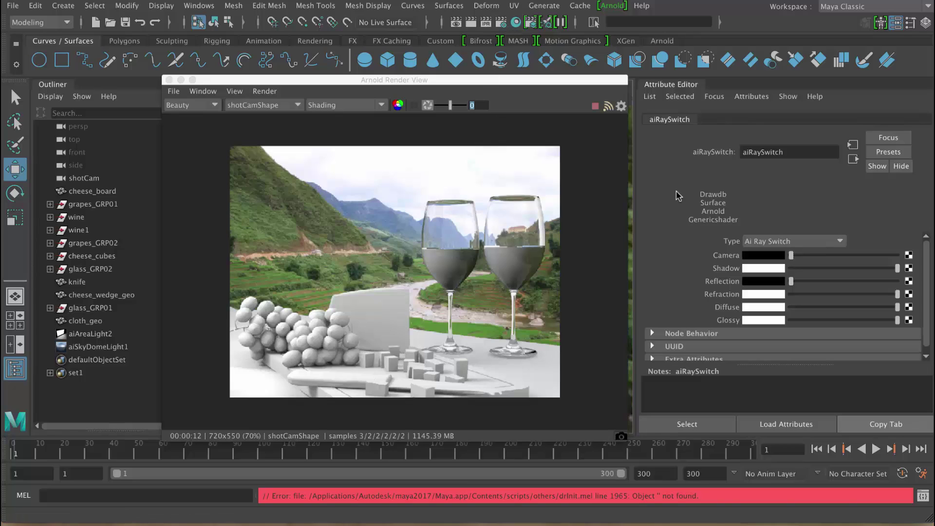
# Delete the aiRaySwitch shader from the Environment Background in the render settings.
pyautogui.click(501, 23)
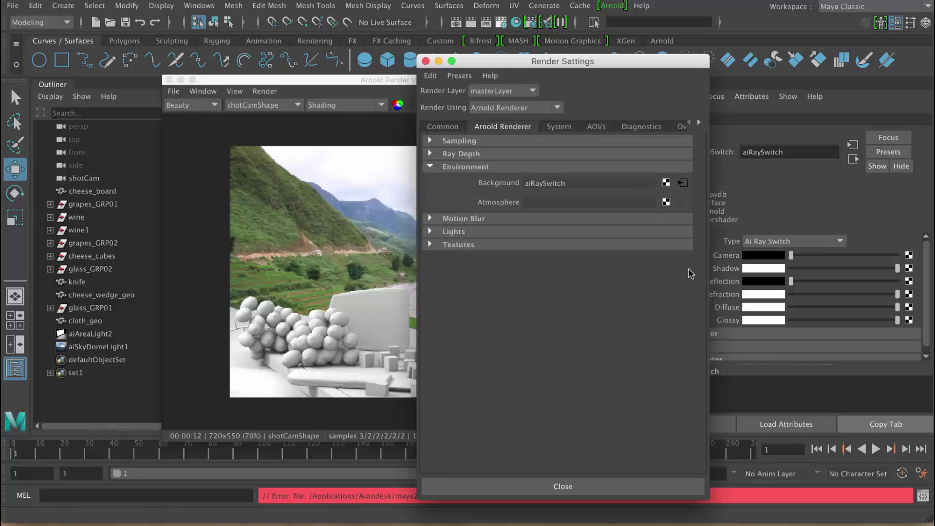
pyautogui.click(666, 182)
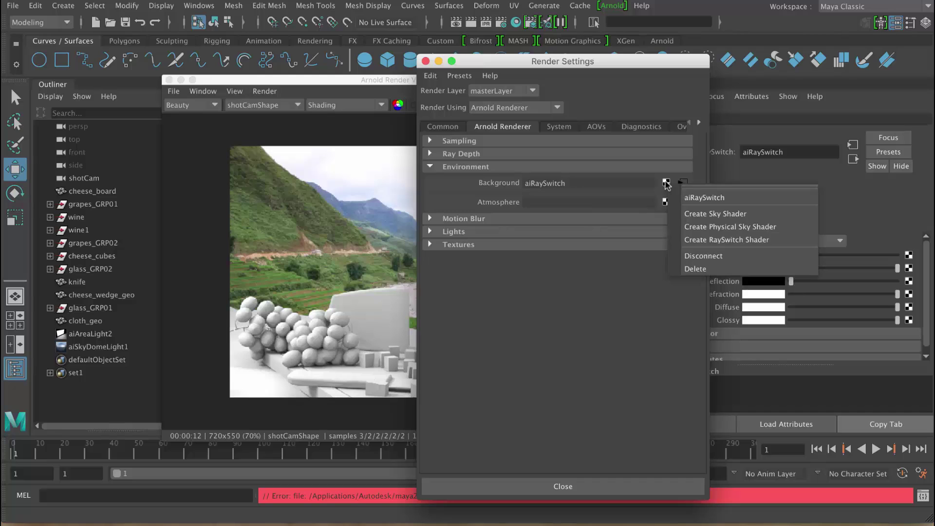
pyautogui.click(721, 268)
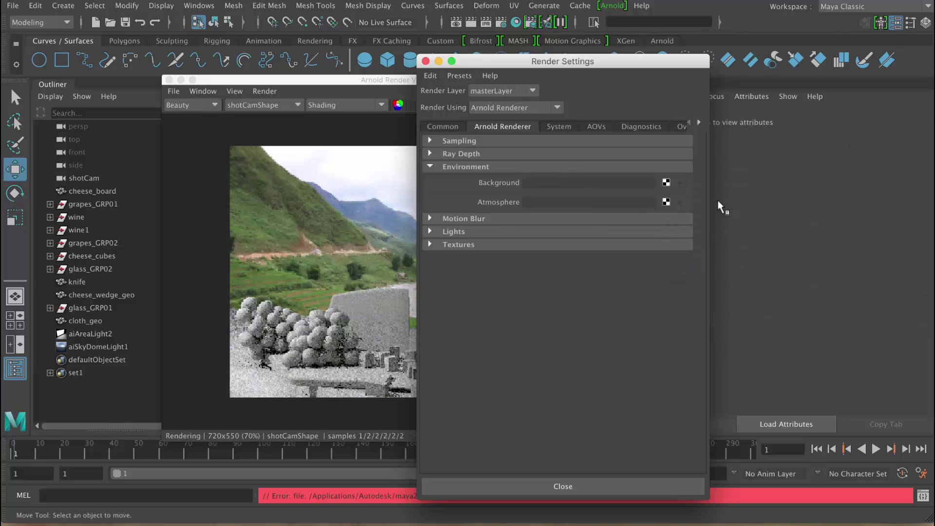
# Create a Physical Sky shader as the Environment Background and adjust its Elevation to about 53.6 and Azimuth to about 161.5.
pyautogui.click(666, 183)
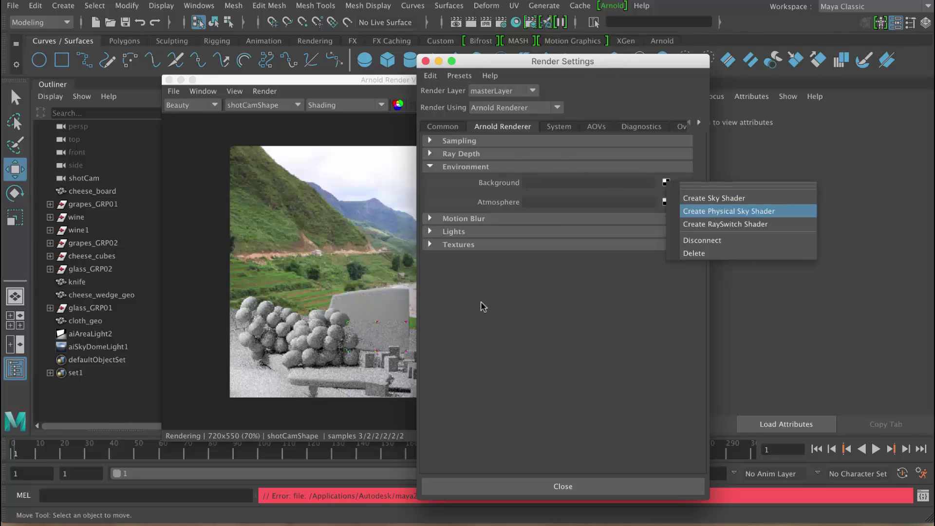
pyautogui.click(729, 211)
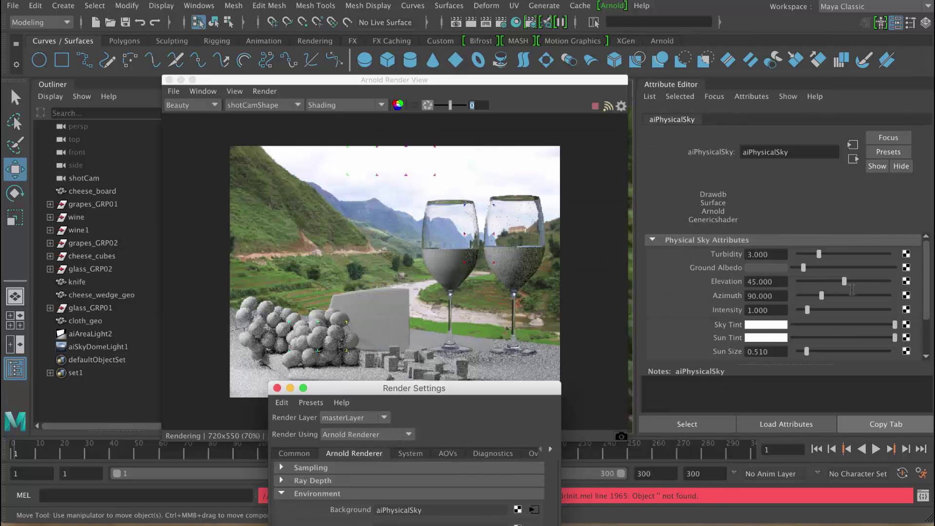
pyautogui.moveTo(774, 288)
pyautogui.keyDown('ctrl'); pyautogui.mouseDown()
pyautogui.moveTo(838, 296)
pyautogui.moveTo(789, 287)
pyautogui.moveTo(760, 300)
pyautogui.mouseUp(); pyautogui.keyUp('ctrl')
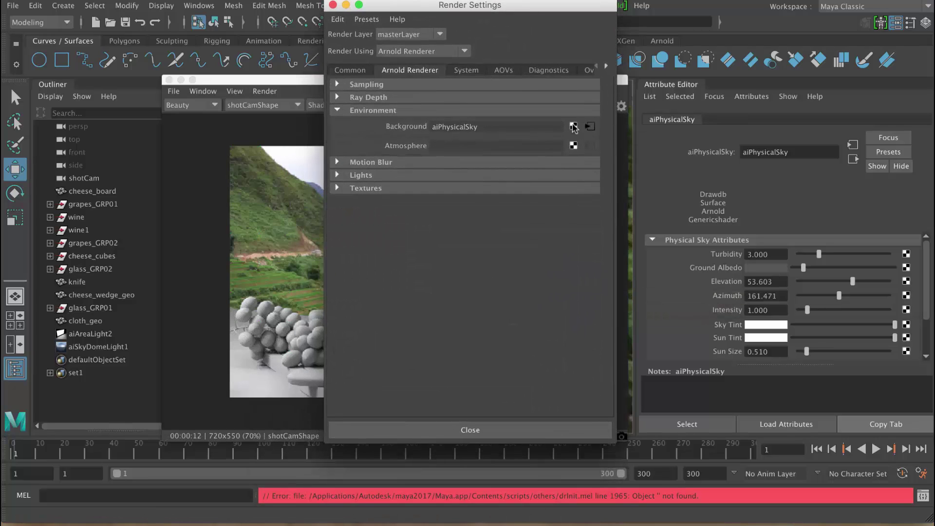
# Delete the physical sky from the Environment Background and create a Sky shader in its place, using the latlong format.
pyautogui.click(574, 127)
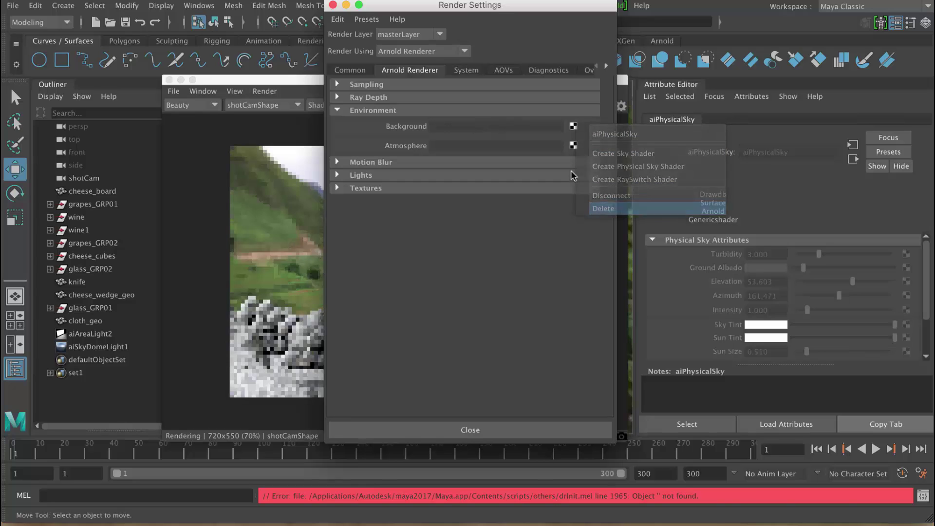
pyautogui.click(611, 195)
pyautogui.click(573, 126)
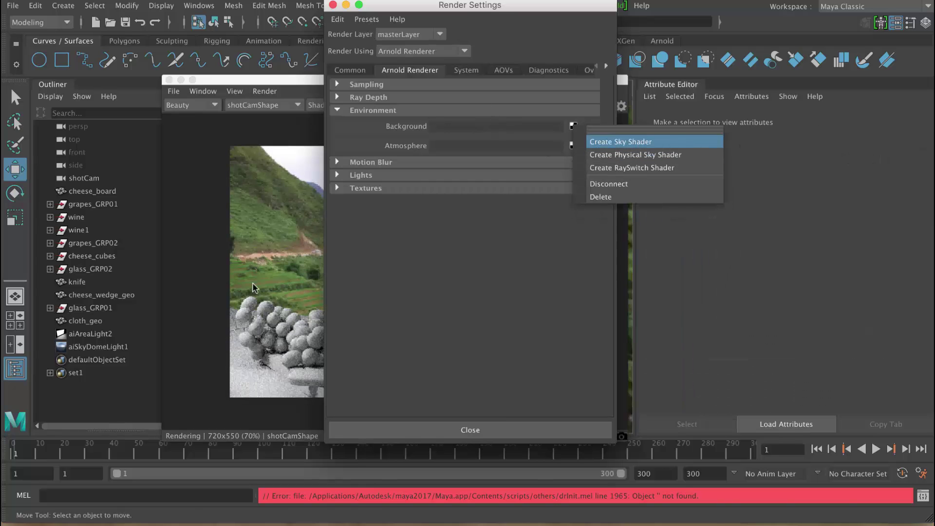
pyautogui.click(621, 142)
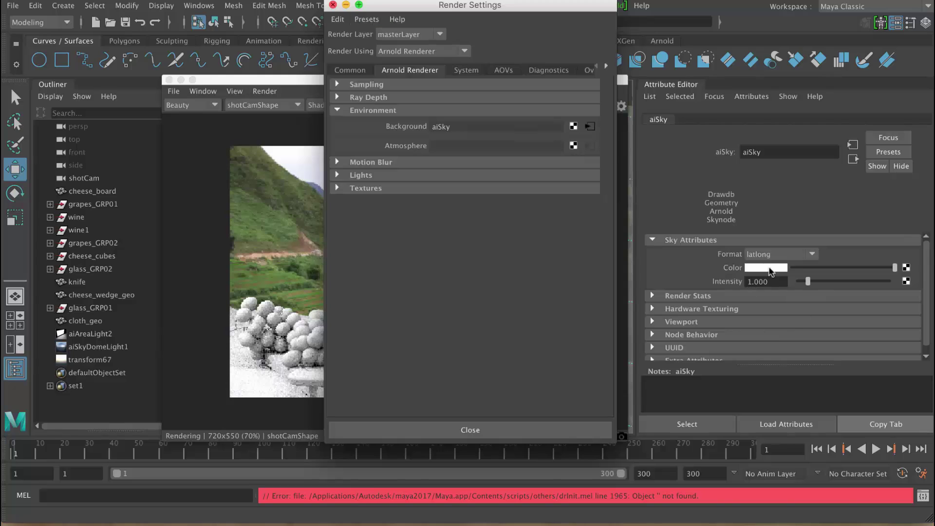
pyautogui.press('super+w')
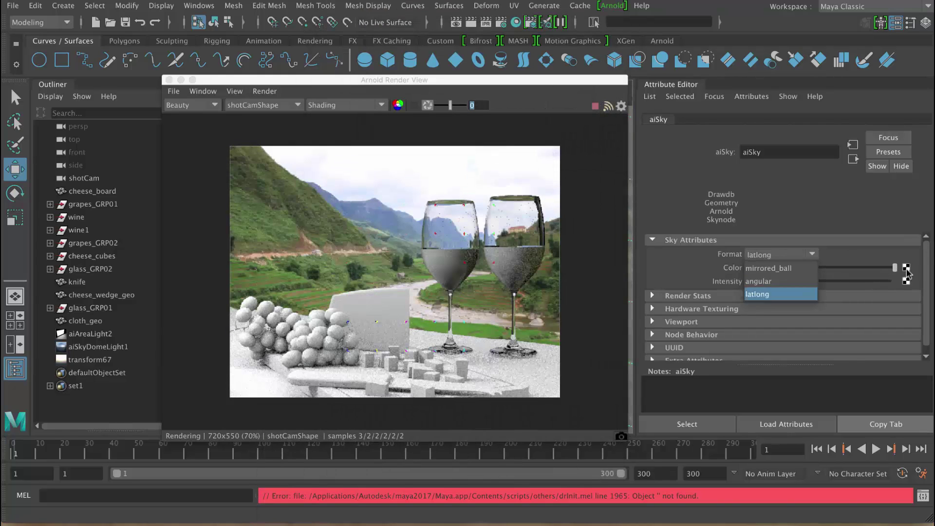
pyautogui.click(779, 295)
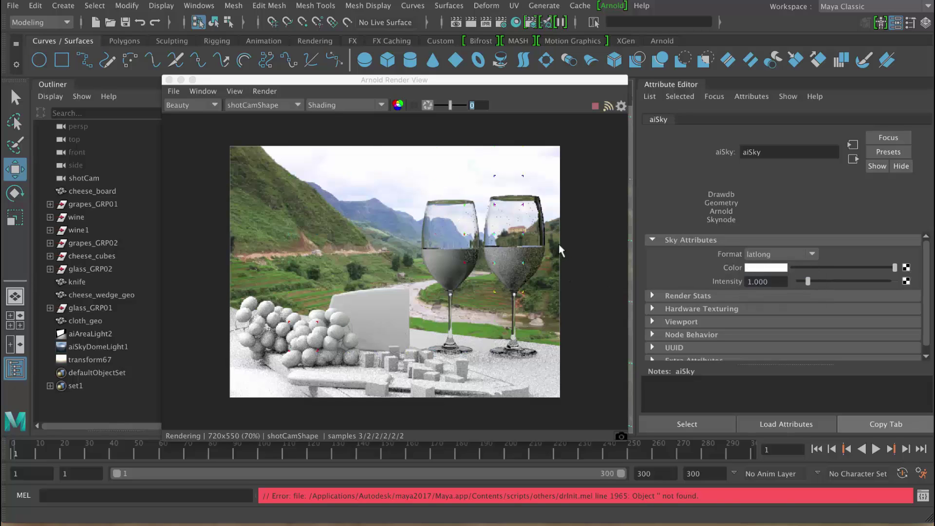
# Map a file texture to the aiSky shader's Color and load background_low.jpg from the sourceimages/background folder.
pyautogui.click(906, 267)
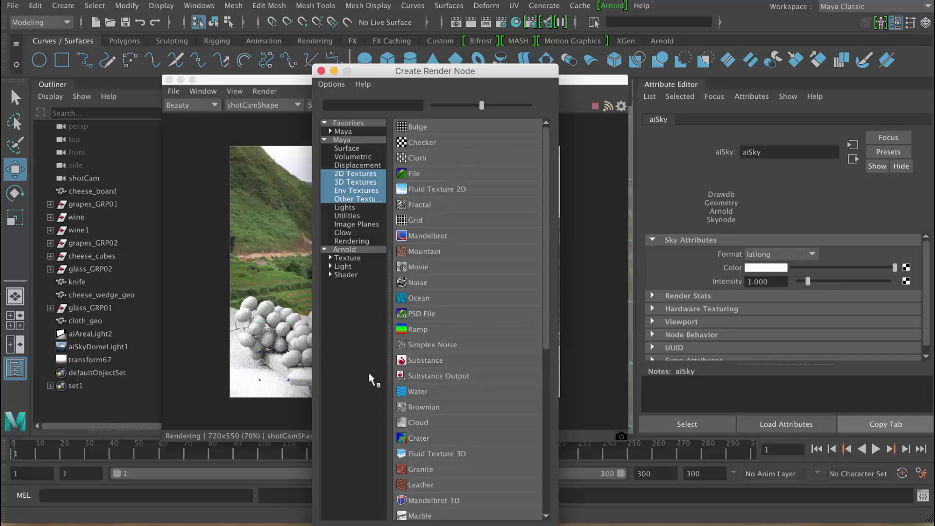
pyautogui.moveTo(371, 71); pyautogui.dragTo(543, 52)
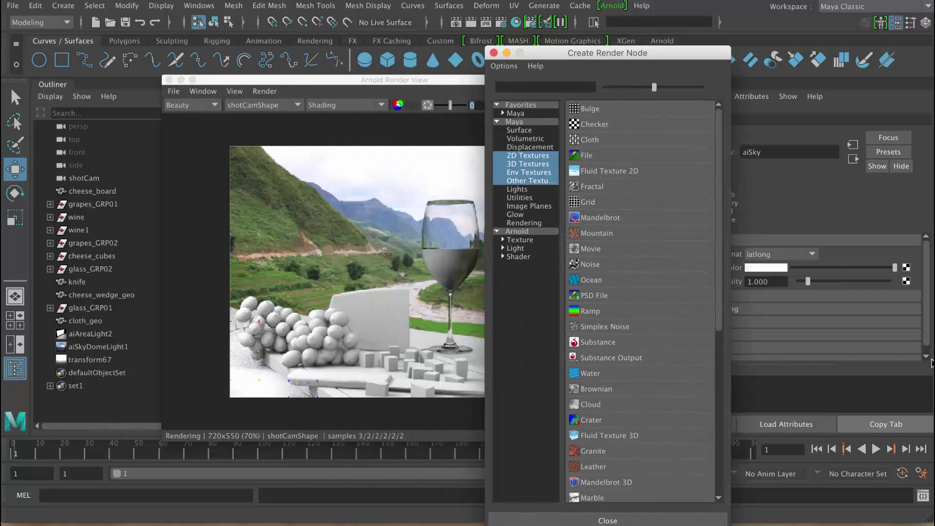
pyautogui.click(586, 155)
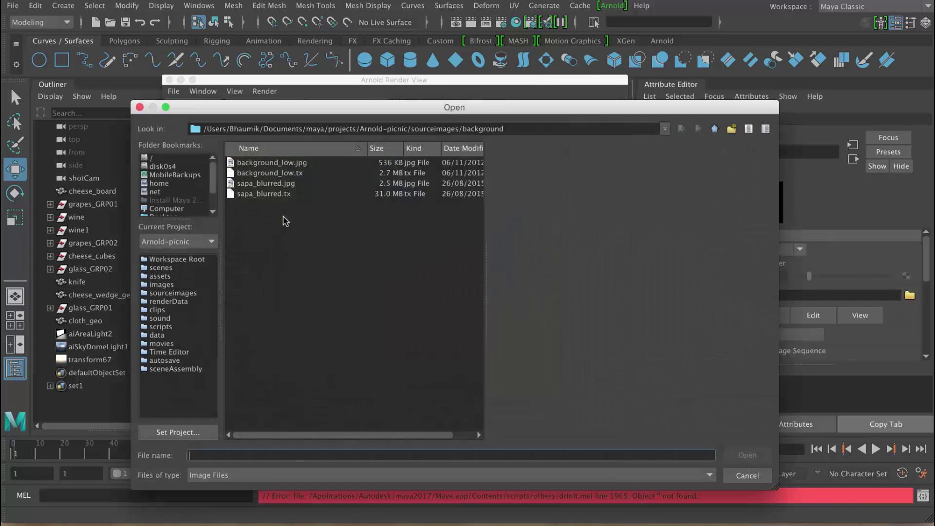
pyautogui.doubleClick(279, 173)
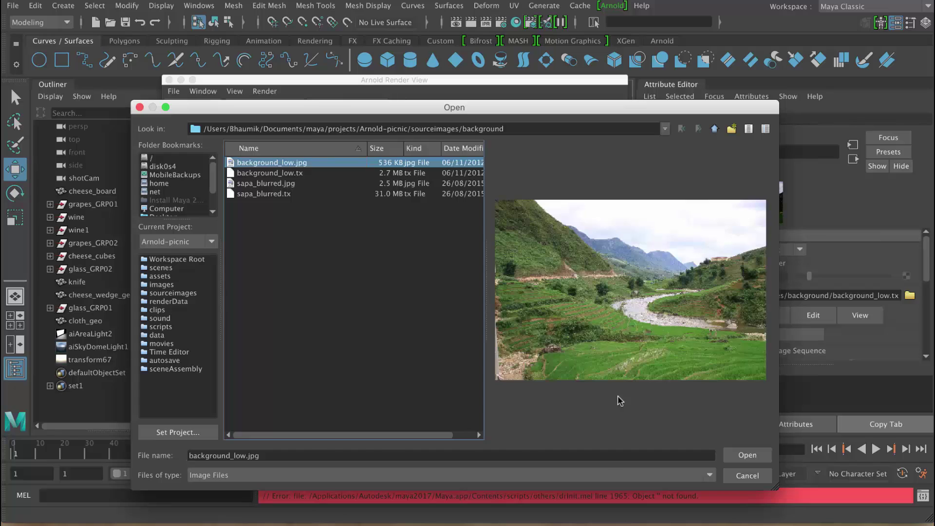
pyautogui.click(748, 455)
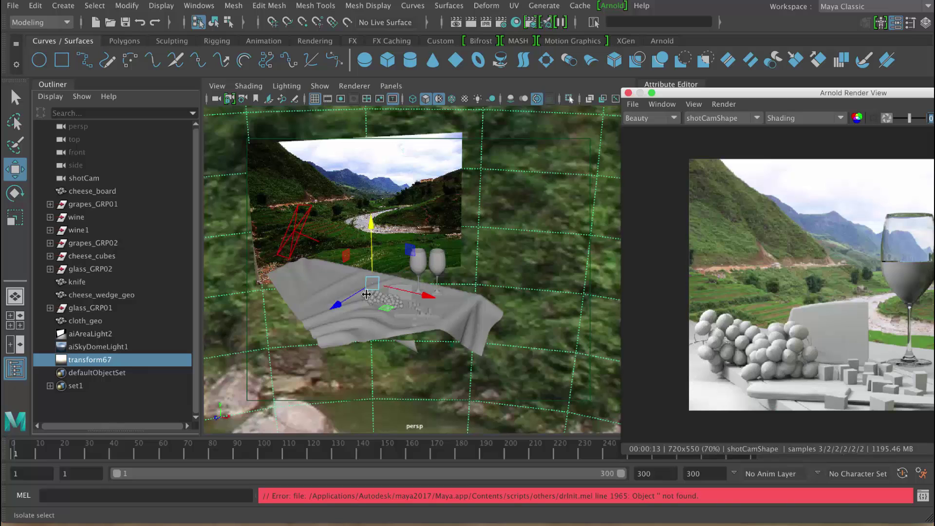
# Isolate the selected sky sphere in the perspective view and examine how the background image wraps around it.
pyautogui.hotkey('ctrl', '1')
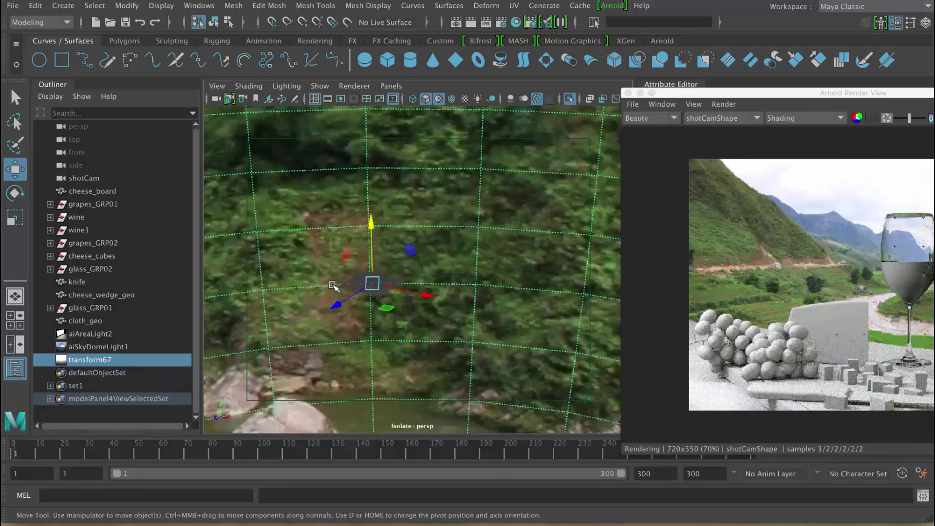
pyautogui.scroll(-5, 412, 268)
pyautogui.keyDown('alt'); pyautogui.moveTo(439, 156); pyautogui.dragTo(462, 91); pyautogui.keyUp('alt')
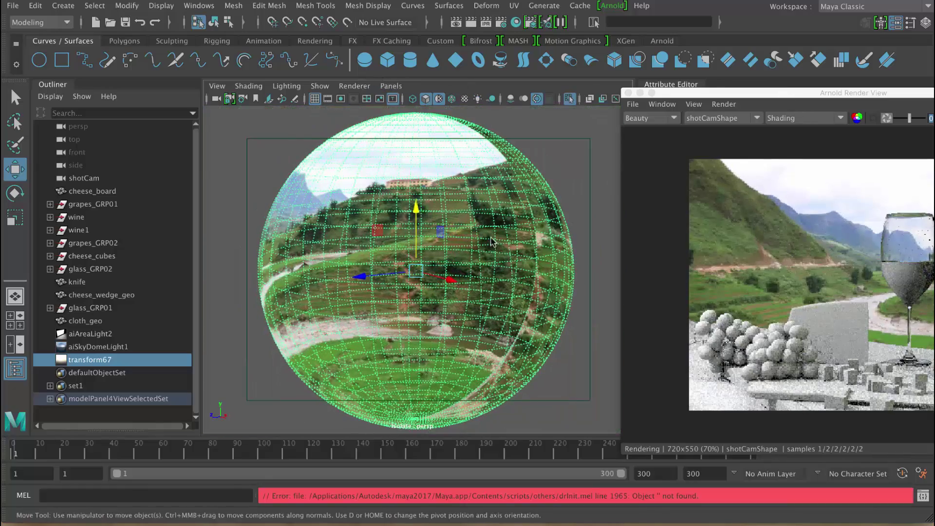
# Switch the viewport from the perspective view to the shot camera.
pyautogui.moveTo(633, 92); pyautogui.dragTo(297, 91)
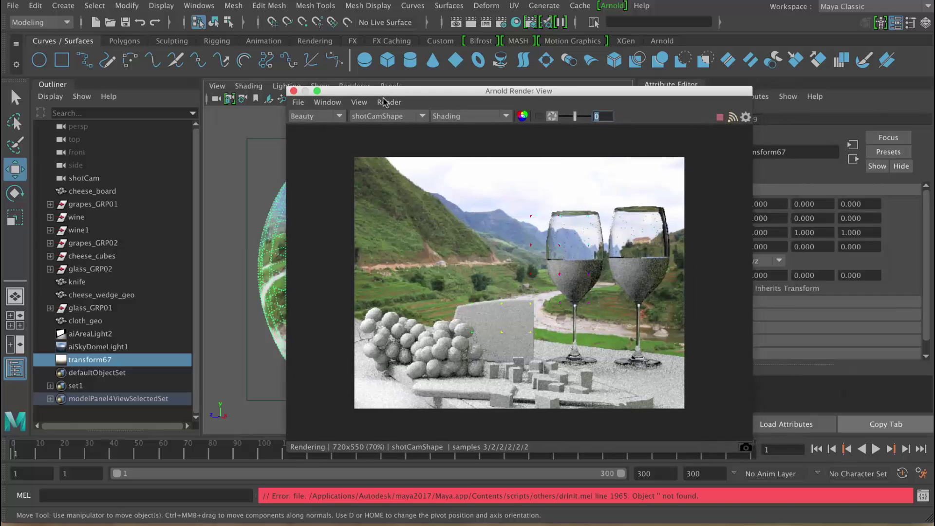
pyautogui.moveTo(500, 100); pyautogui.dragTo(441, 260)
pyautogui.click(391, 86)
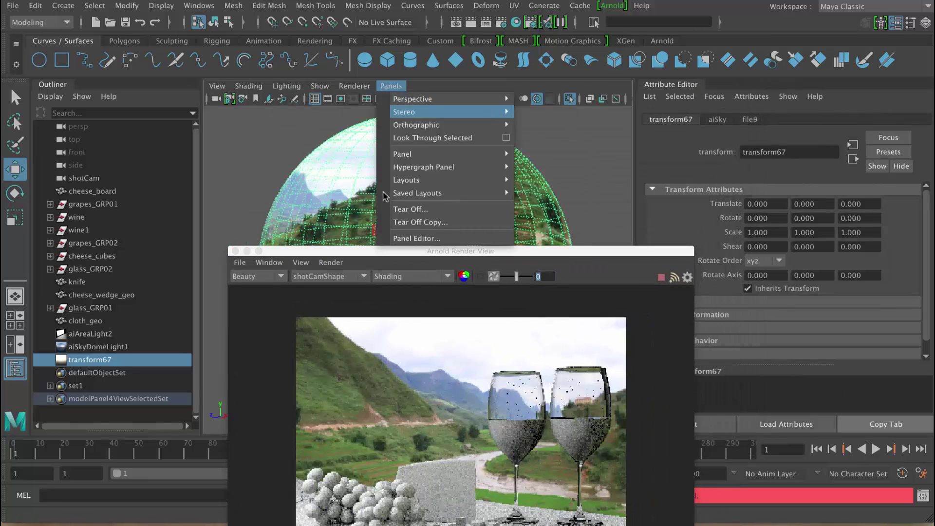
pyautogui.click(545, 112)
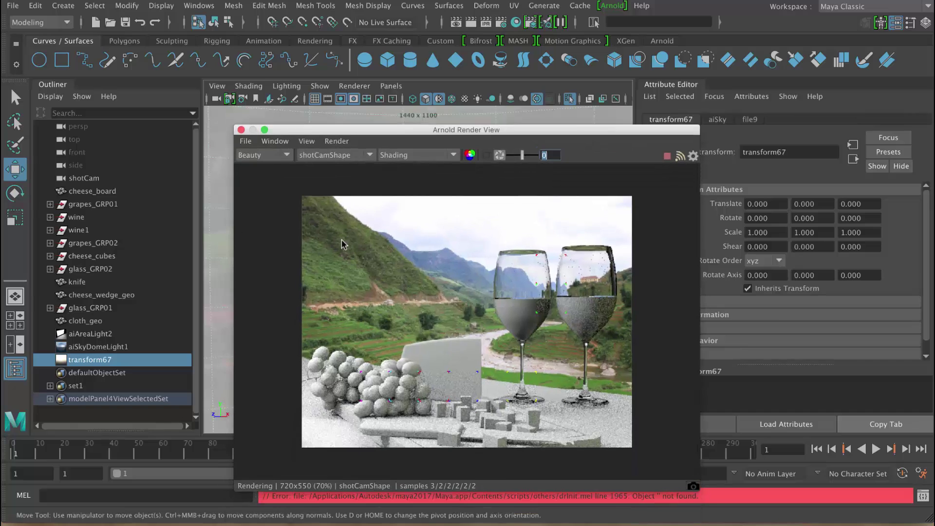
# Update the full scene in the Arnold render and compare the sky background with the isolated sphere in the viewport.
pyautogui.click(336, 141)
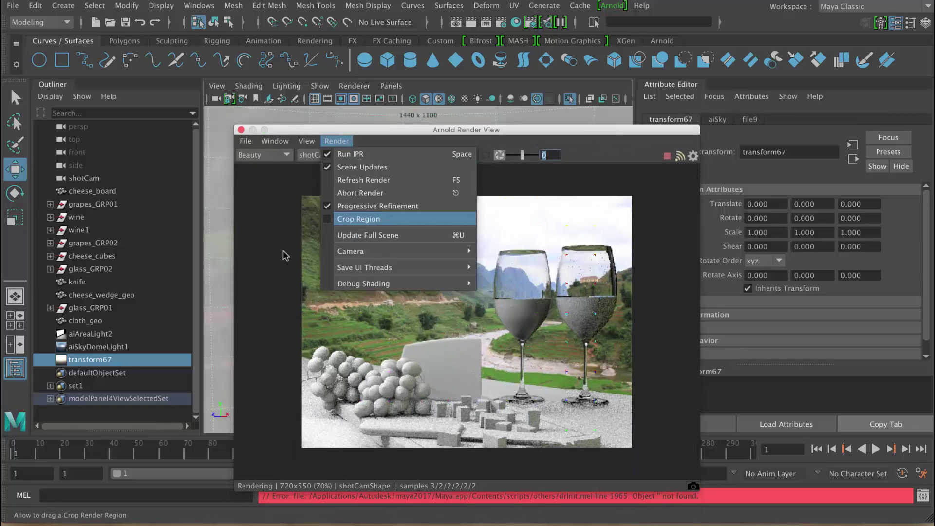
pyautogui.click(448, 168)
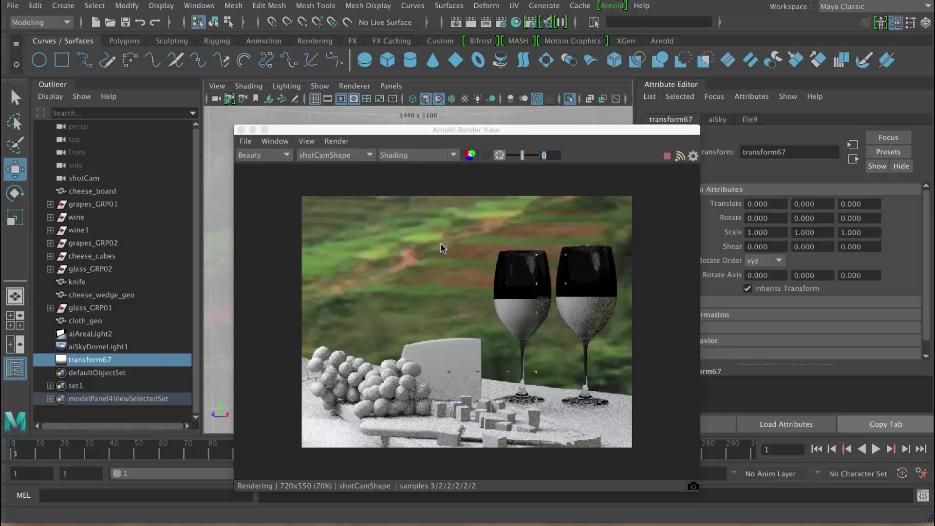
pyautogui.moveTo(443, 249); pyautogui.dragTo(500, 193)
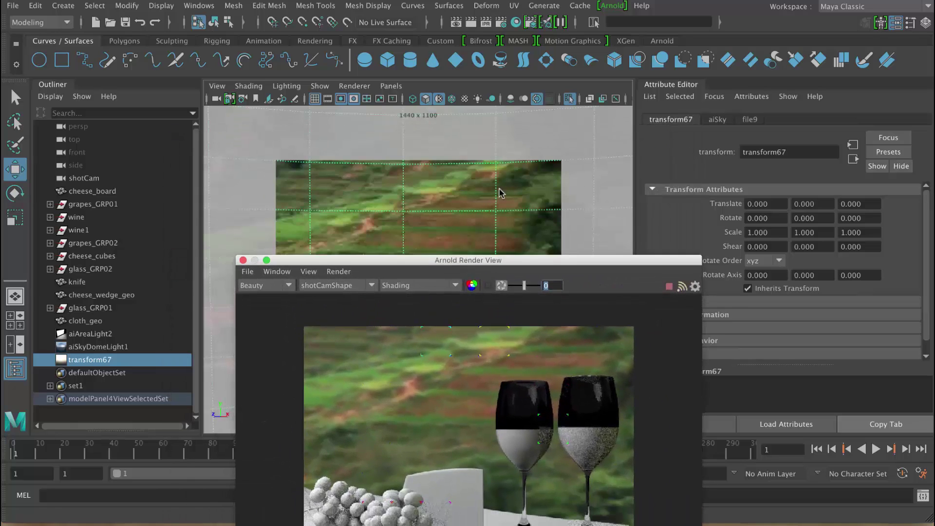
pyautogui.moveTo(461, 313); pyautogui.dragTo(407, 162)
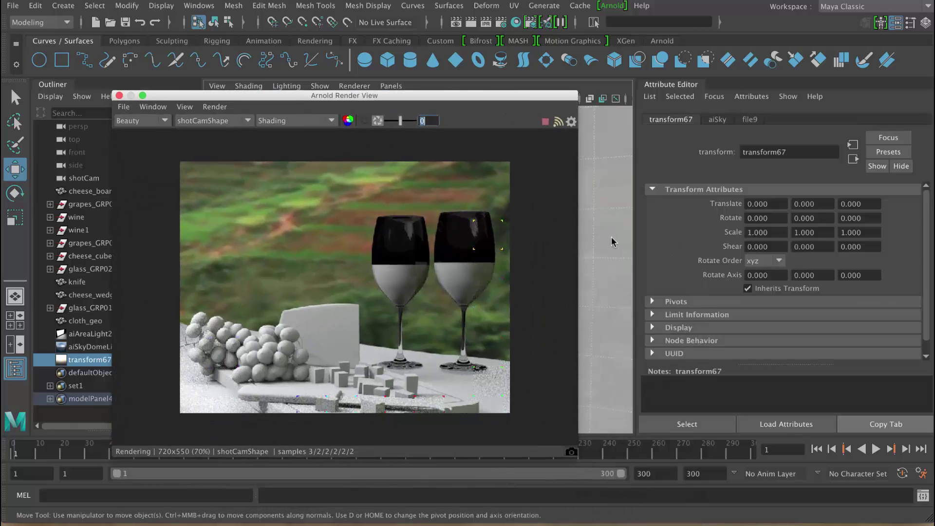
pyautogui.click(597, 212)
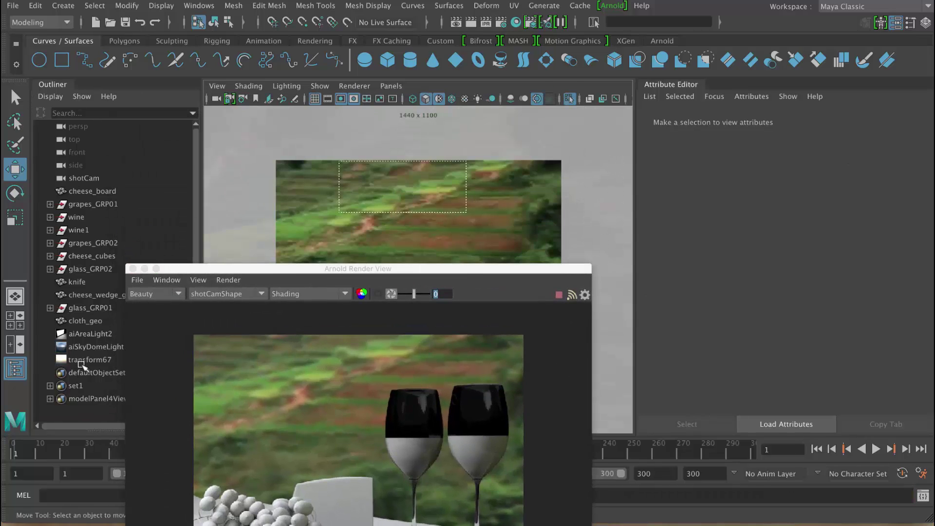
pyautogui.click(364, 258)
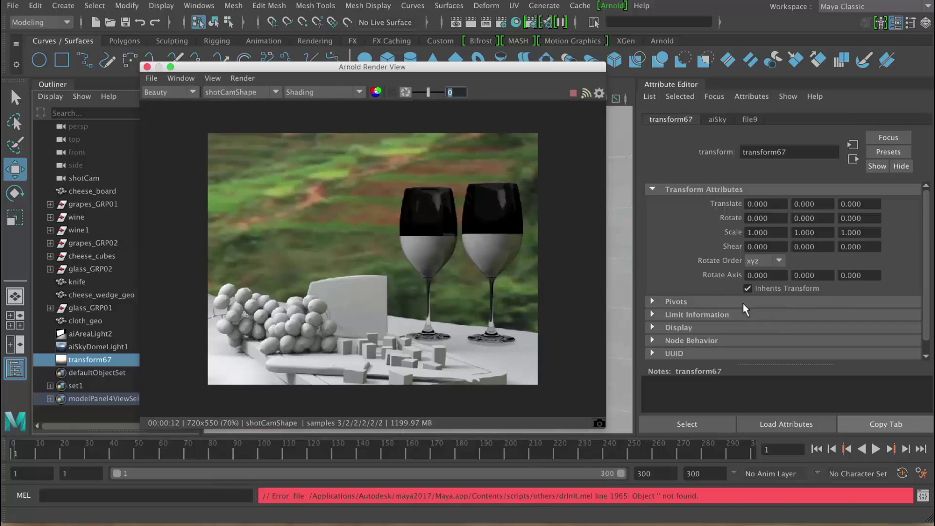
# Turn off Primary Visibility in the aiSky shader's Render Stats.
pyautogui.click(743, 304)
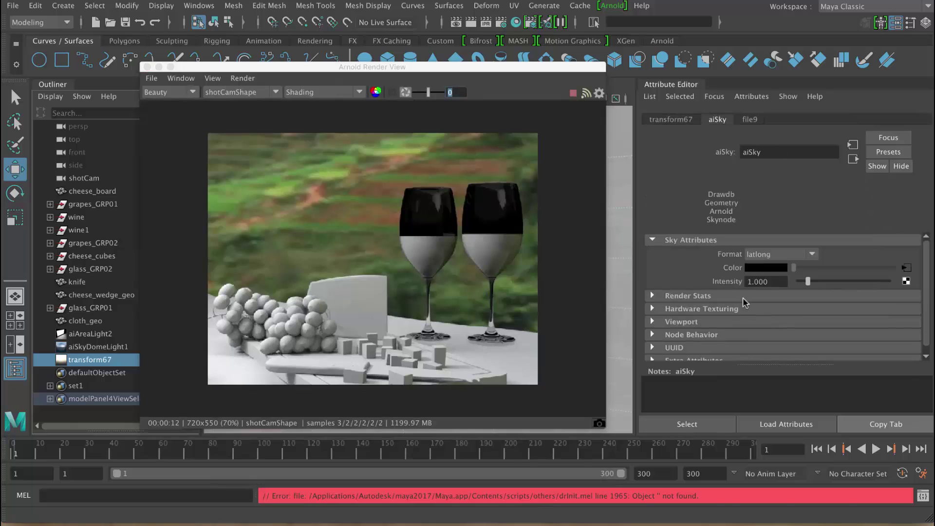
pyautogui.click(921, 296)
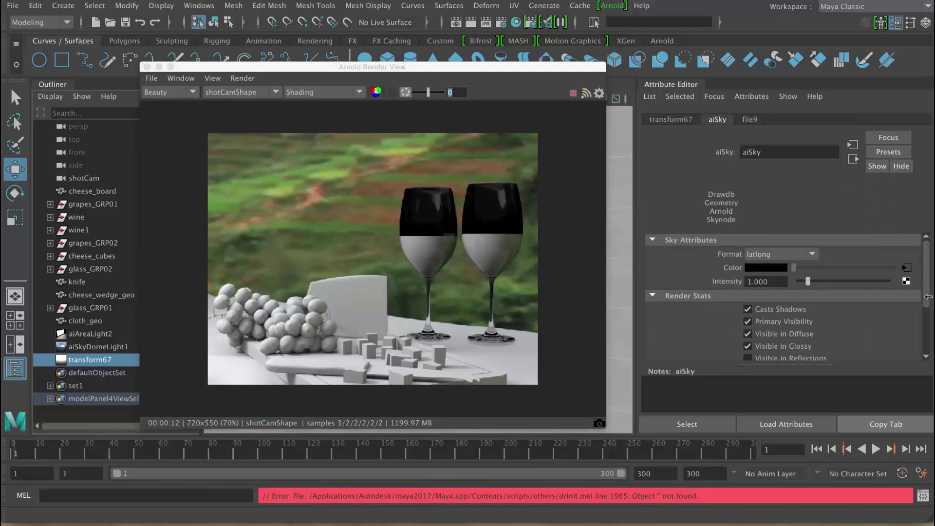
pyautogui.scroll(-3, 929, 300)
pyautogui.scroll(2, 929, 297)
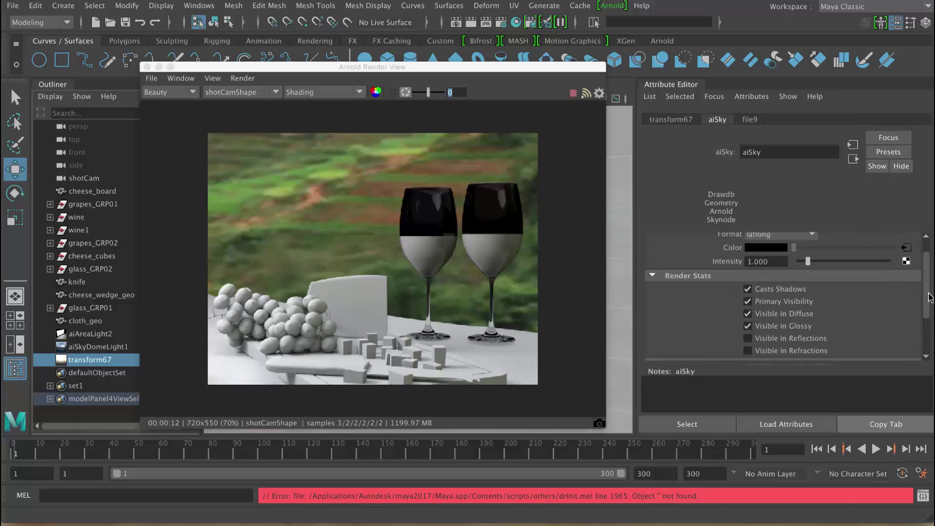
pyautogui.scroll(-1, 929, 296)
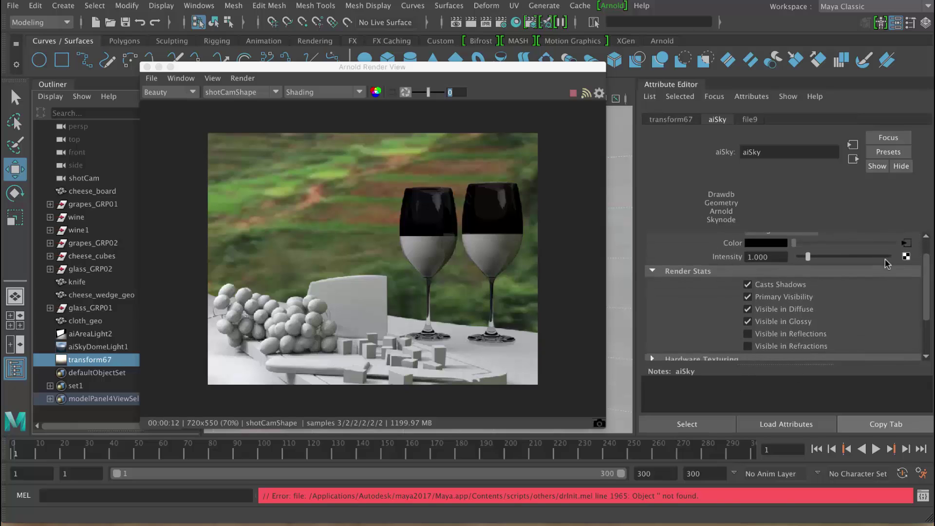
pyautogui.scroll(2, 887, 264)
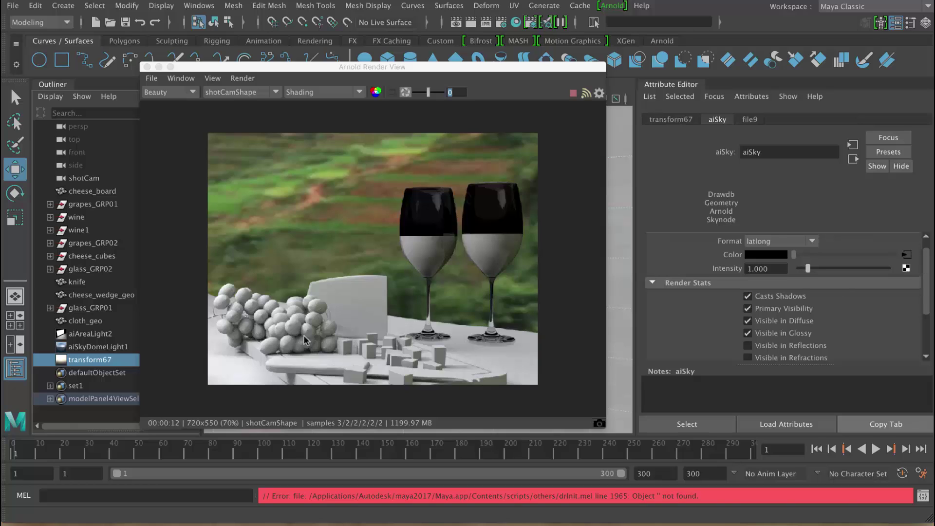
pyautogui.scroll(2, 787, 348)
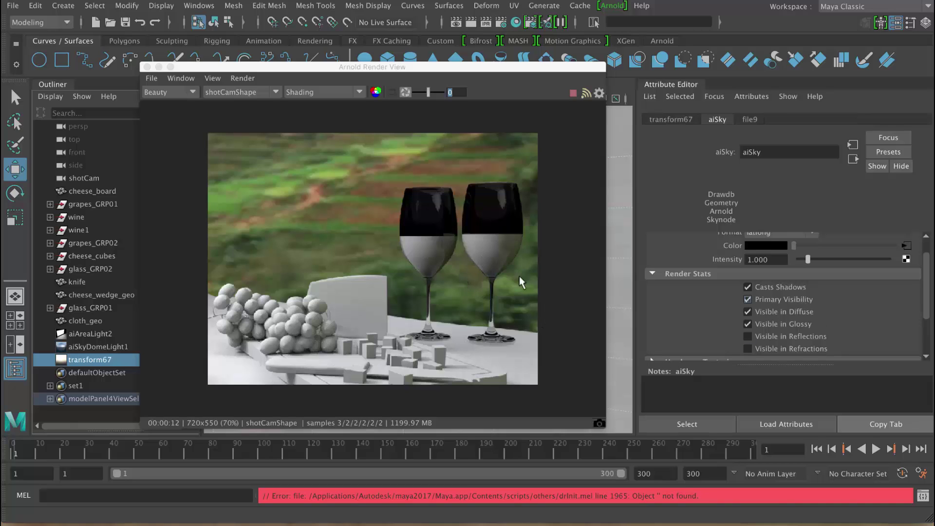
pyautogui.click(748, 300)
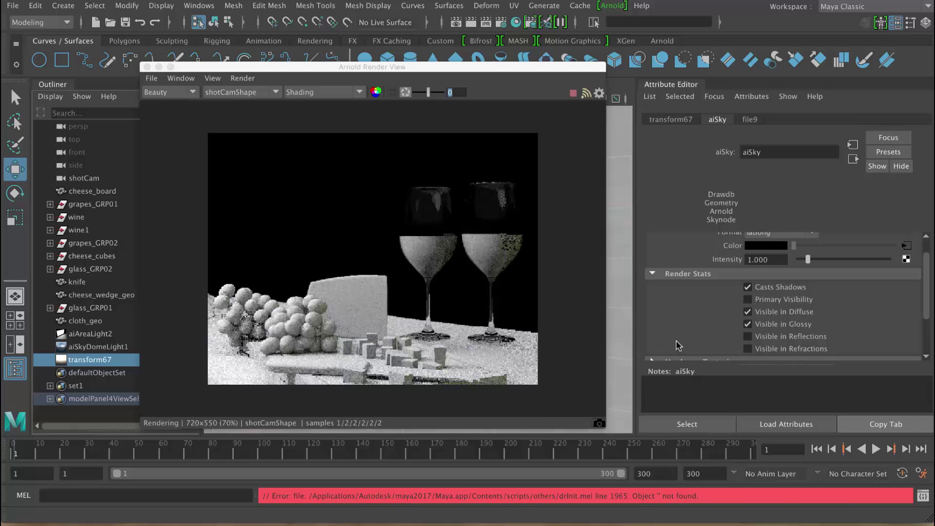
# Turn off the sky's Casts Shadows, test it without Visible in Diffuse, and enable Visible in Reflections and Visible in Refractions.
pyautogui.click(748, 287)
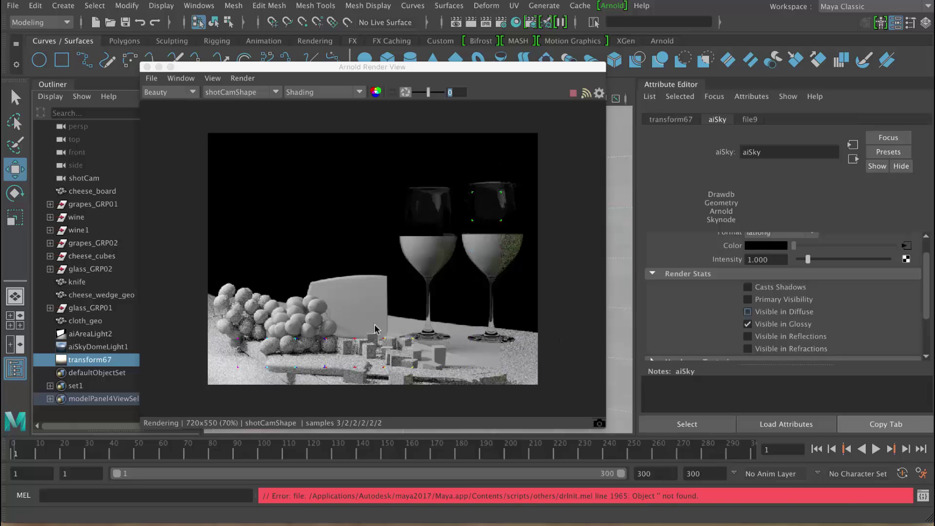
pyautogui.click(748, 312)
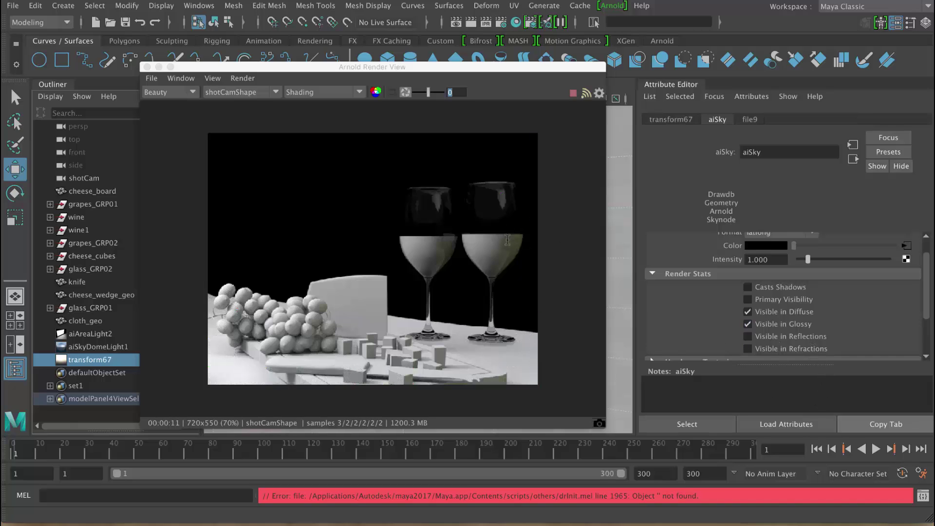
pyautogui.click(748, 336)
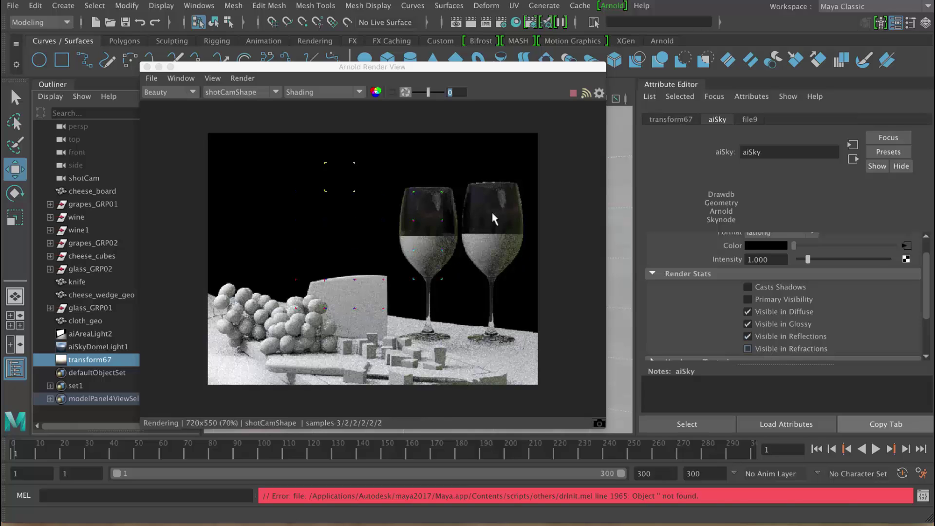
pyautogui.click(748, 349)
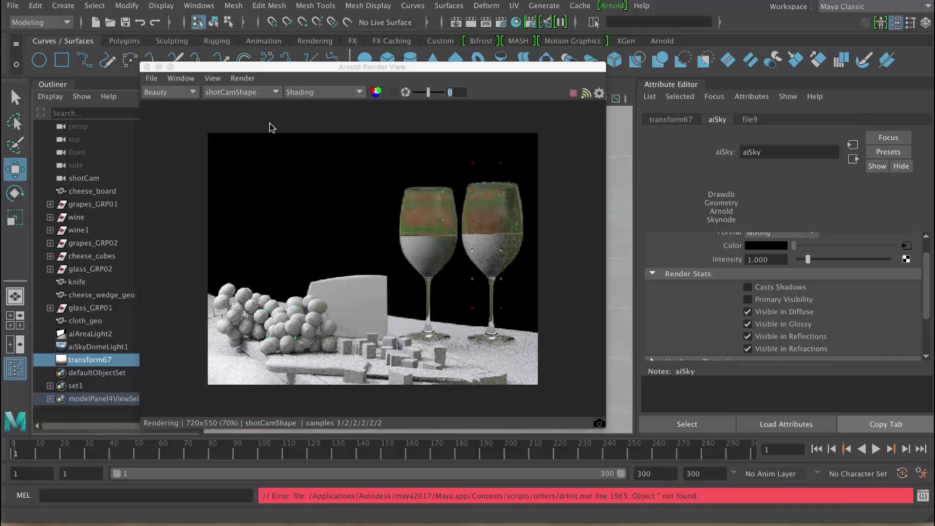
# Update the full scene in the Arnold render and check the glasses against the original background.
pyautogui.moveTo(302, 67); pyautogui.dragTo(333, 184)
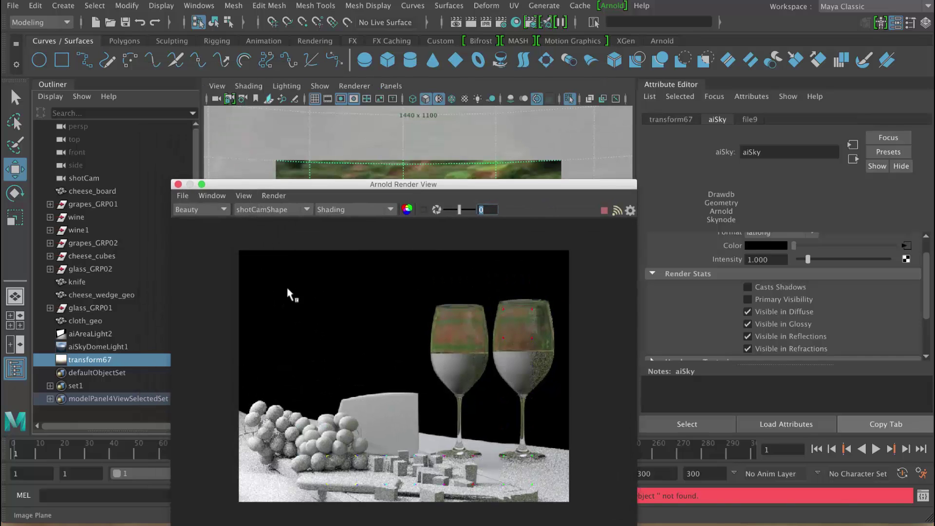
pyautogui.click(243, 195)
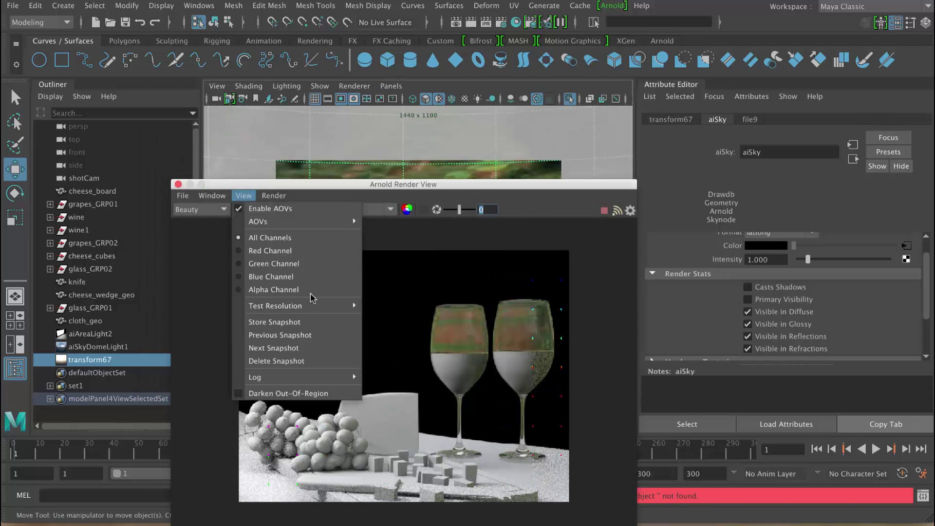
pyautogui.click(274, 196)
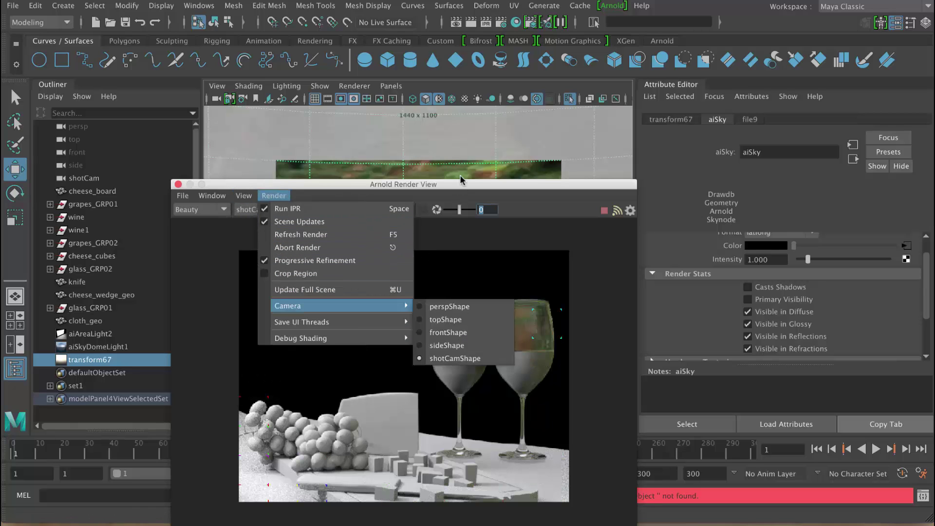
pyautogui.press('super+u')
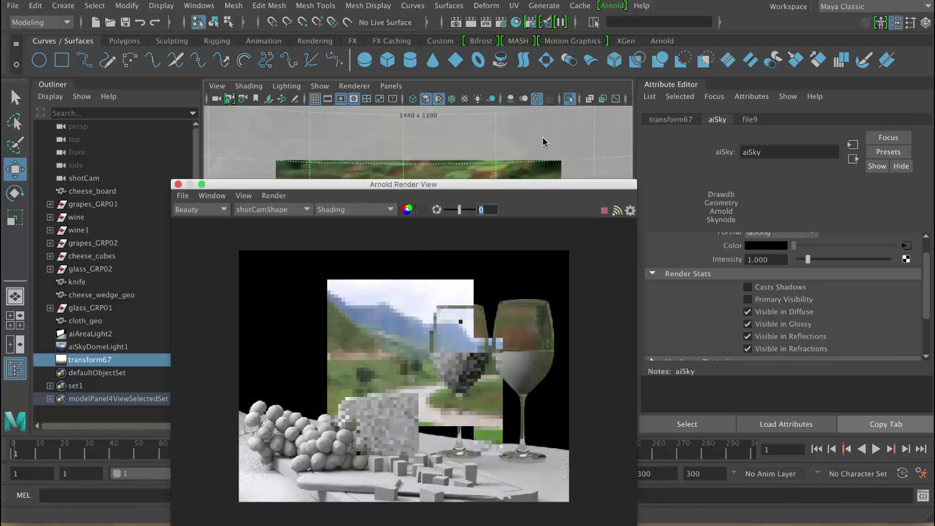
pyautogui.moveTo(545, 184); pyautogui.dragTo(550, 99)
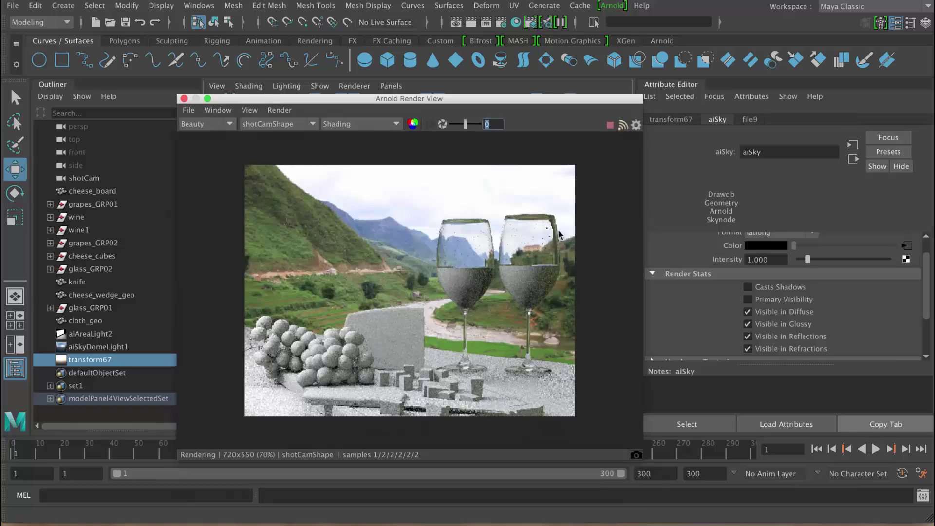